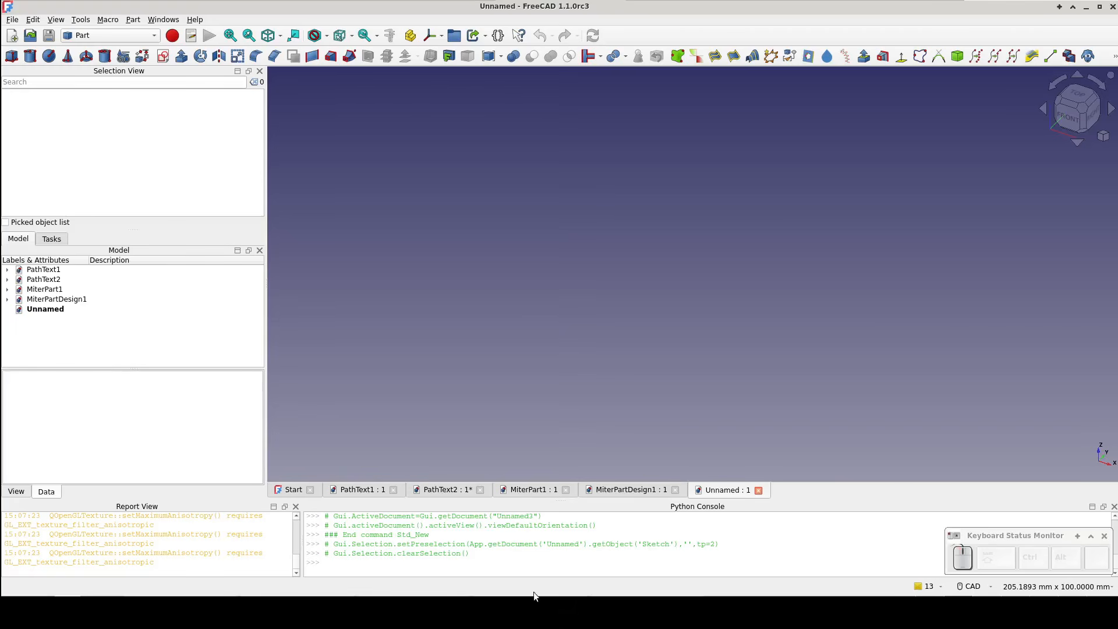
Step: Create a new sketch on the XY-plane of the empty document
{"action": "left_click", "coordinate": [511, 341]}
{"action": "left_click", "coordinate": [163, 57]}
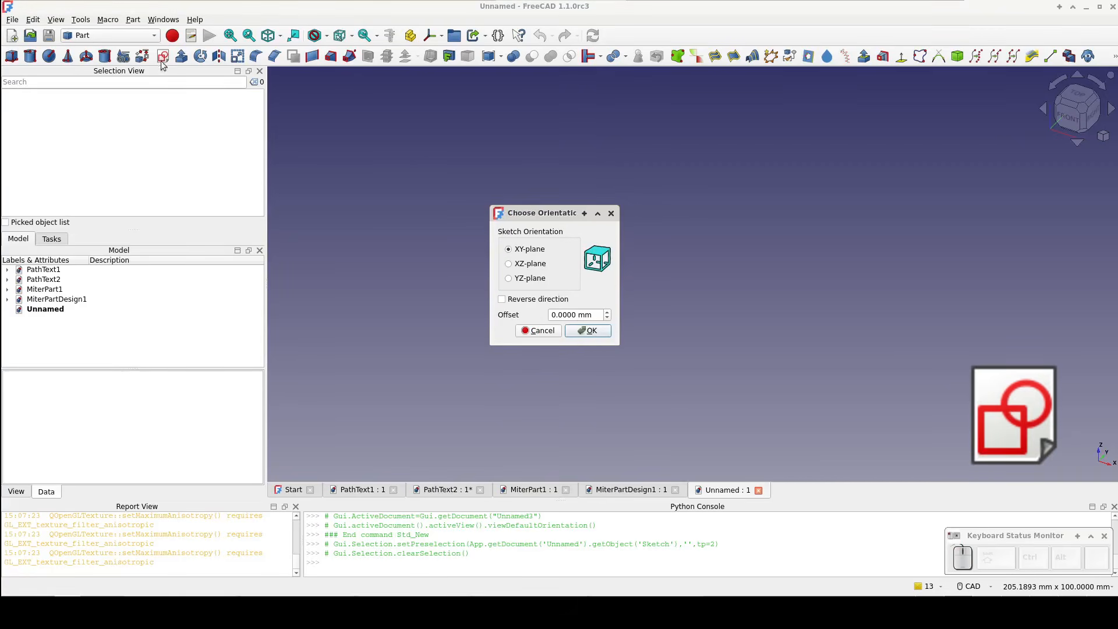
{"action": "left_click", "coordinate": [583, 334]}
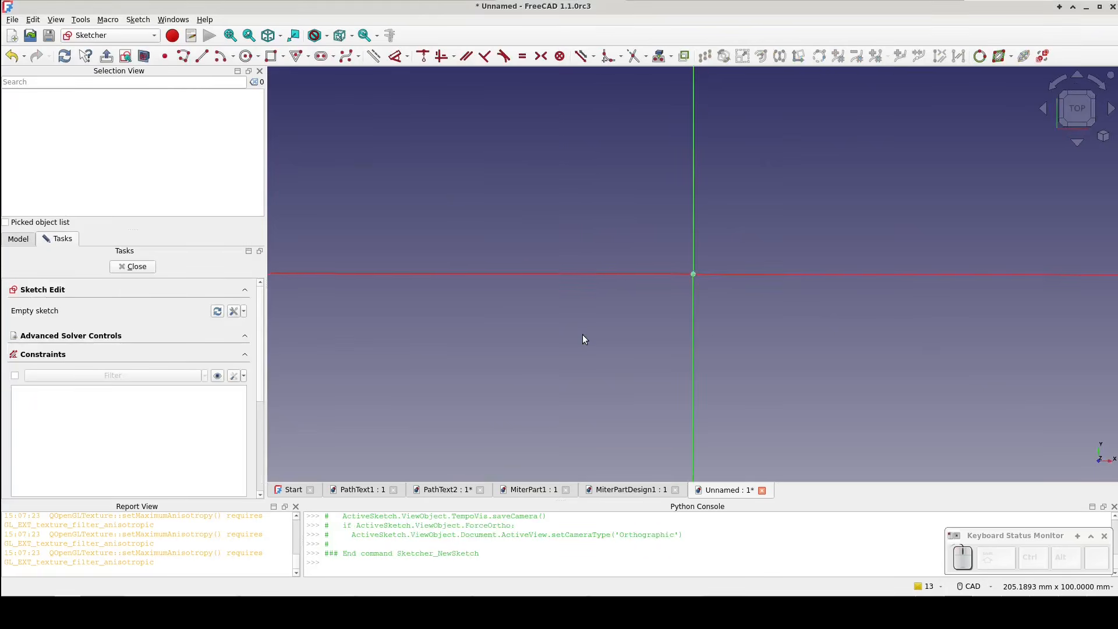
{"action": "middle_click_drag", "start_coordinate": [717, 309], "coordinate": [665, 356]}
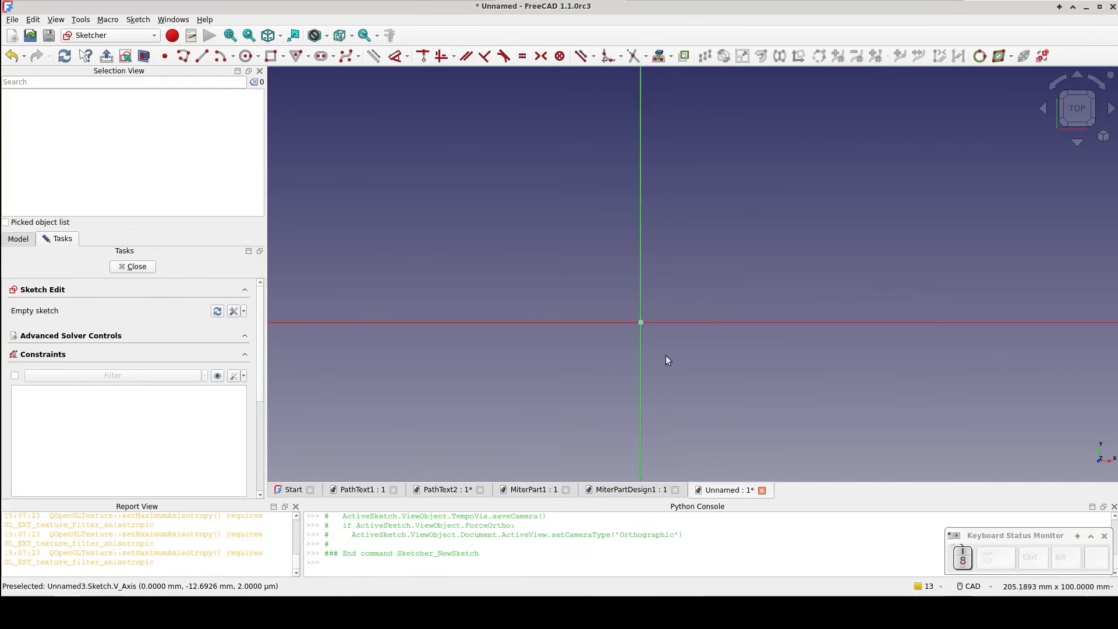
Step: Sketch a wavy degree-3 B-spline with ten control points above the horizontal axis, about 137 mm wide, with both ends on the axis
{"action": "left_click", "coordinate": [347, 56]}
{"action": "left_click", "coordinate": [330, 322]}
{"action": "left_click", "coordinate": [406, 238]}
{"action": "left_click", "coordinate": [442, 255]}
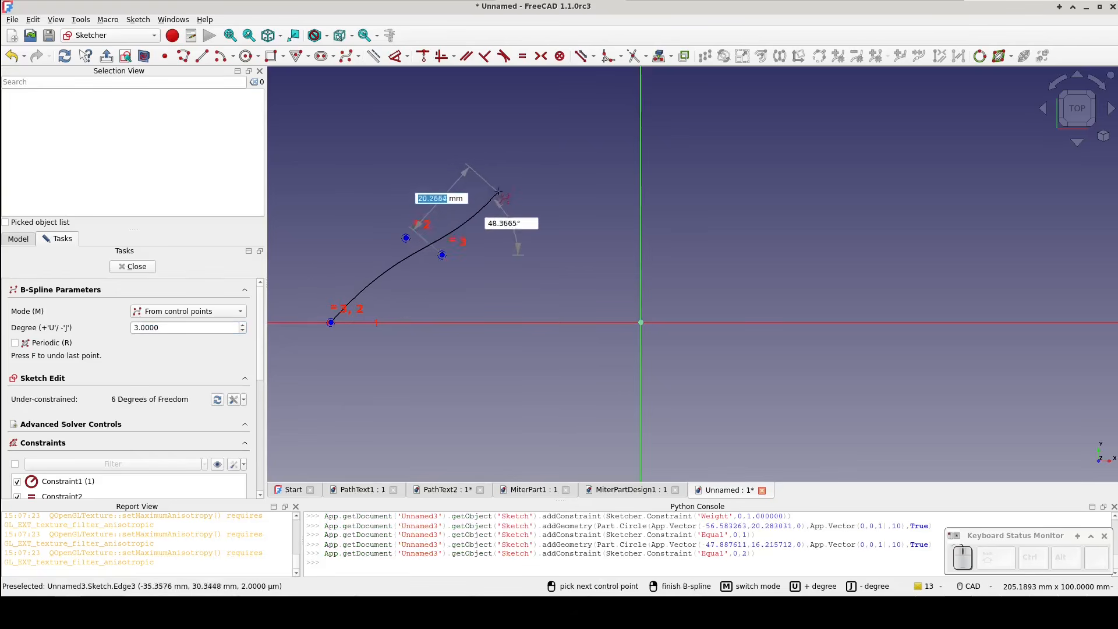
{"action": "left_click", "coordinate": [512, 171]}
{"action": "left_click", "coordinate": [615, 234]}
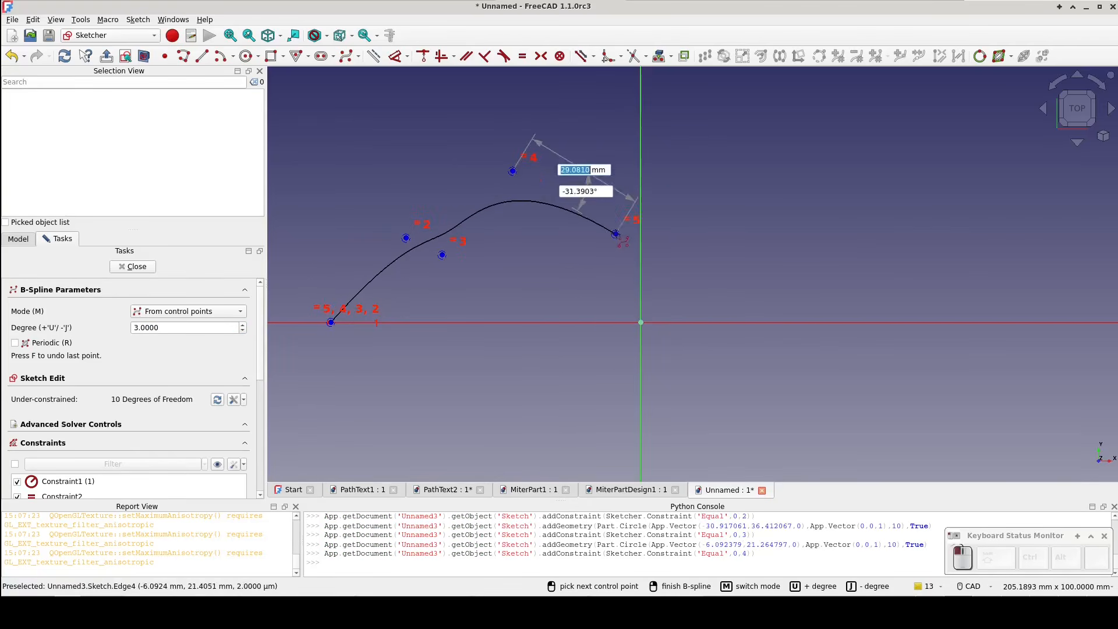
{"action": "left_click", "coordinate": [707, 265]}
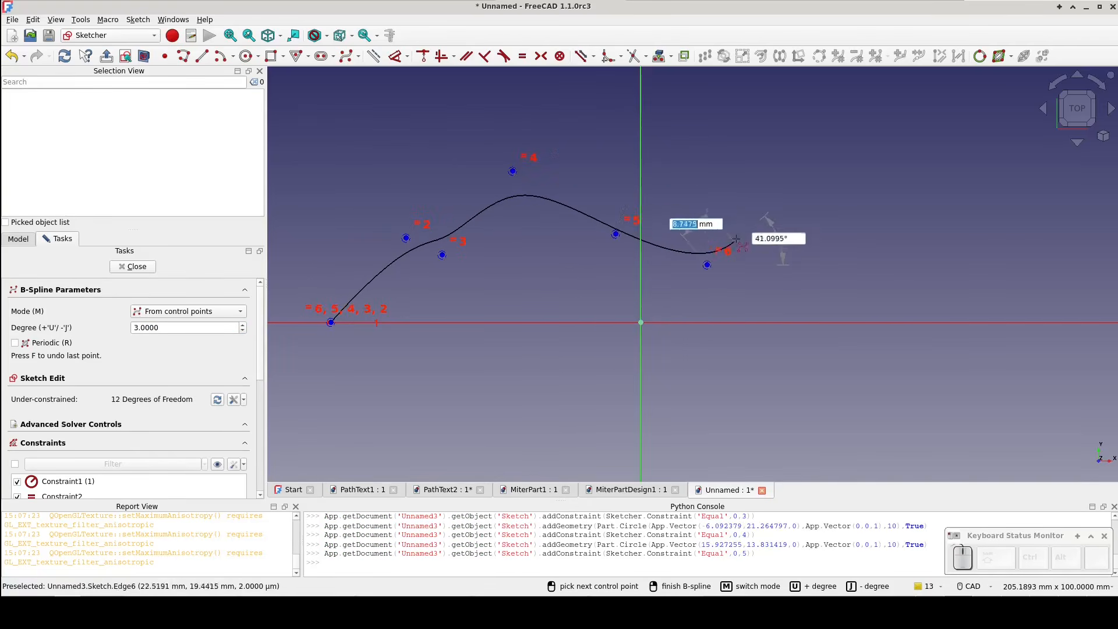
{"action": "left_click", "coordinate": [771, 176]}
{"action": "left_click", "coordinate": [863, 261]}
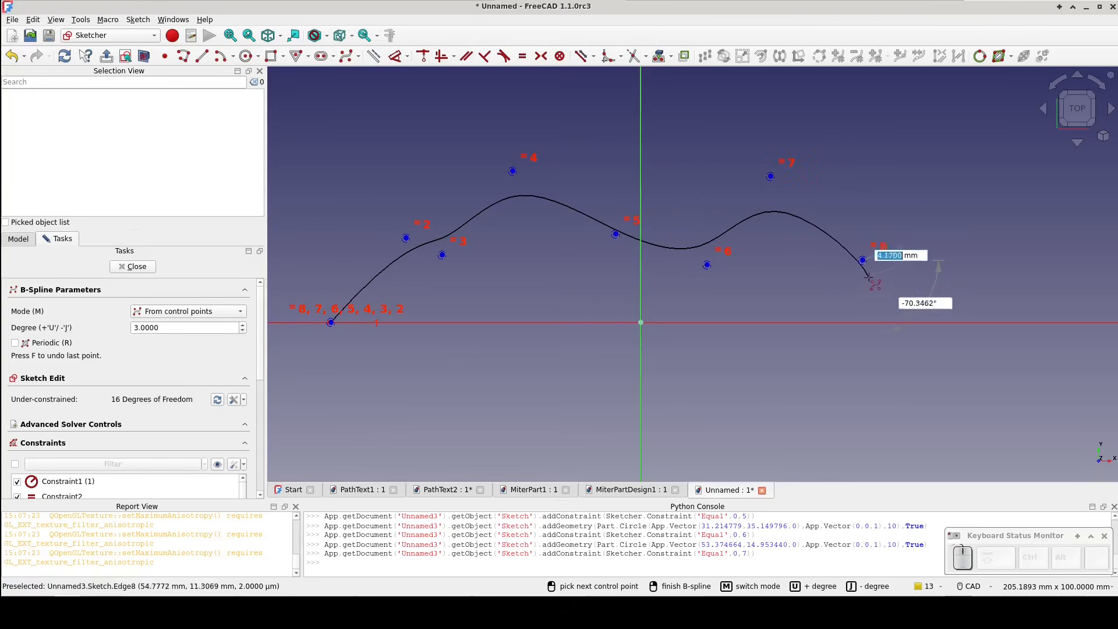
{"action": "left_click", "coordinate": [882, 309]}
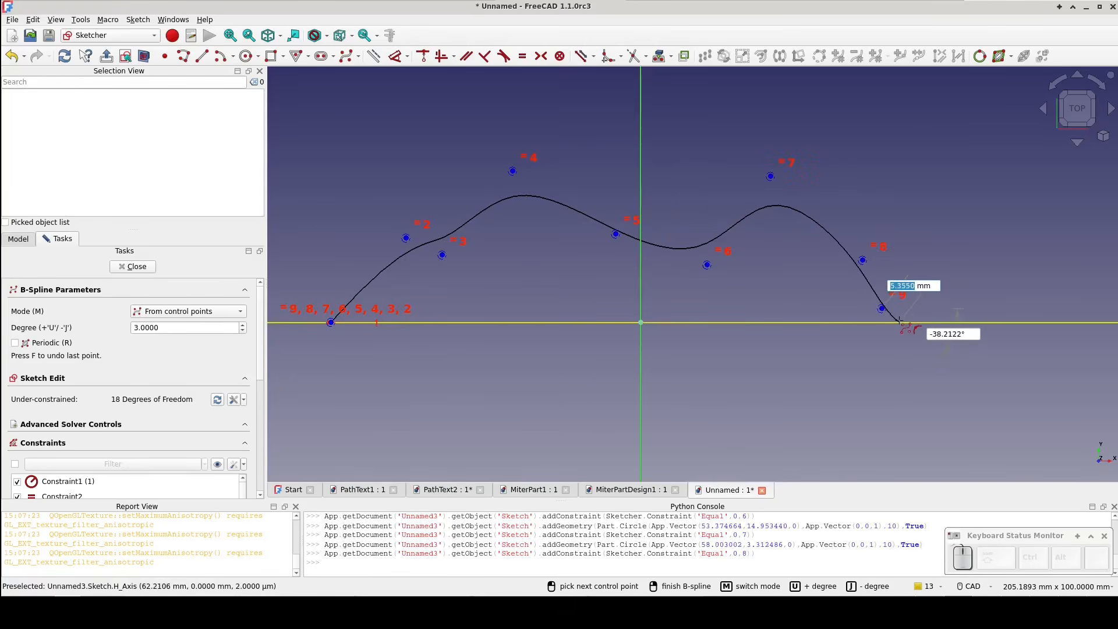
{"action": "left_click", "coordinate": [900, 322]}
{"action": "right_click", "coordinate": [950, 251]}
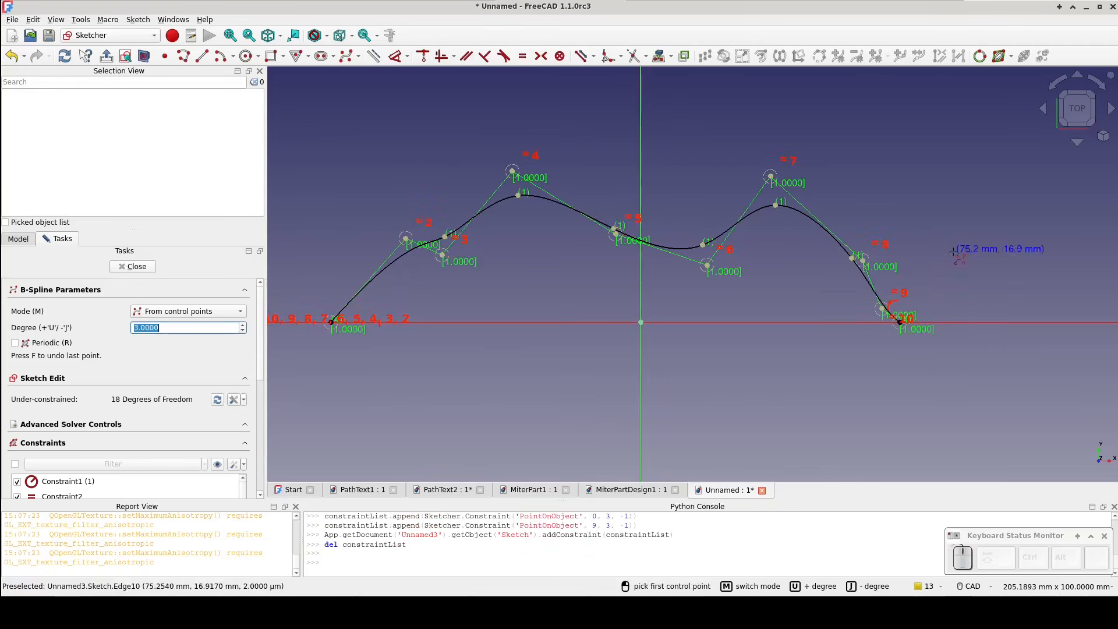
Step: Close the profile below the B-spline with a polyline of two vertical sides about 43 mm long and a horizontal base, and finish the sketch
{"action": "middle_click_drag", "start_coordinate": [514, 366], "coordinate": [571, 265]}
{"action": "left_click", "coordinate": [184, 56]}
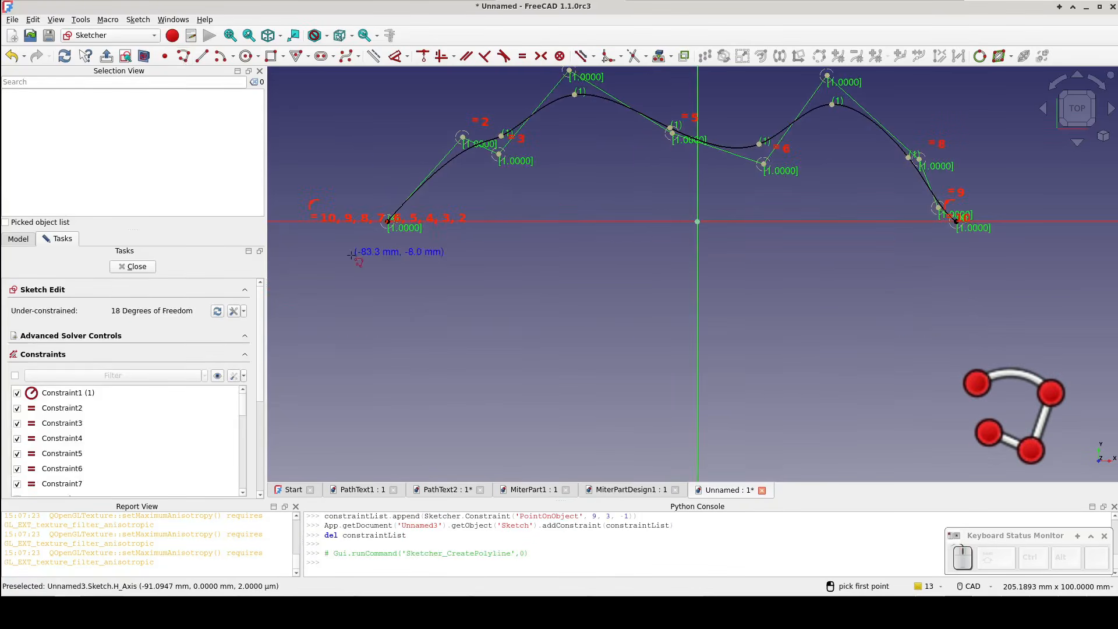
{"action": "left_click", "coordinate": [388, 221]}
{"action": "left_click", "coordinate": [387, 399]}
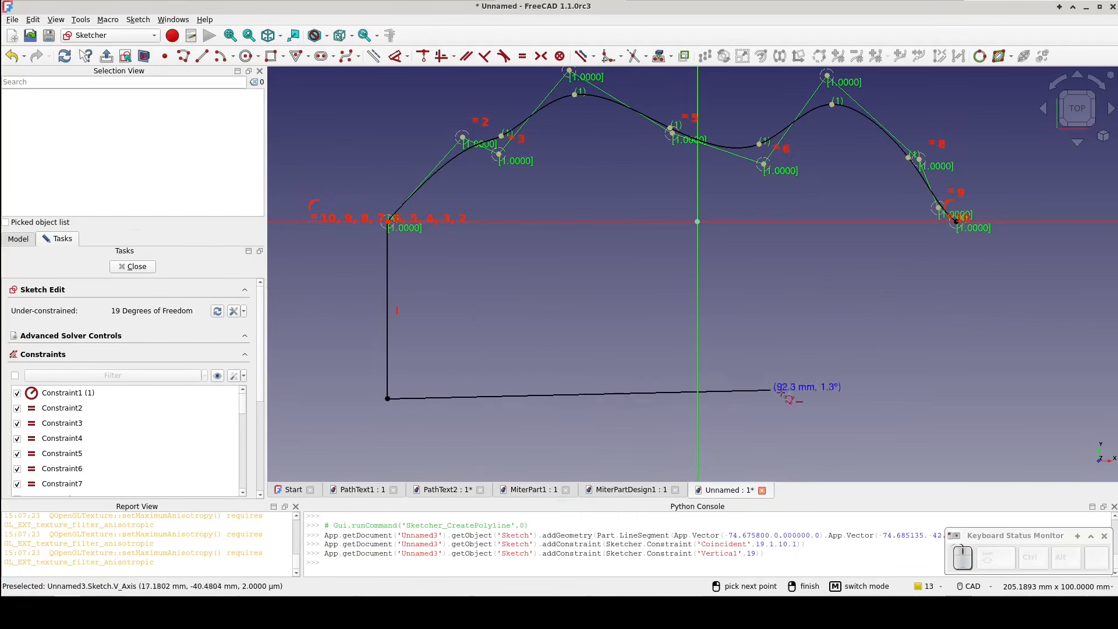
{"action": "left_click", "coordinate": [956, 401]}
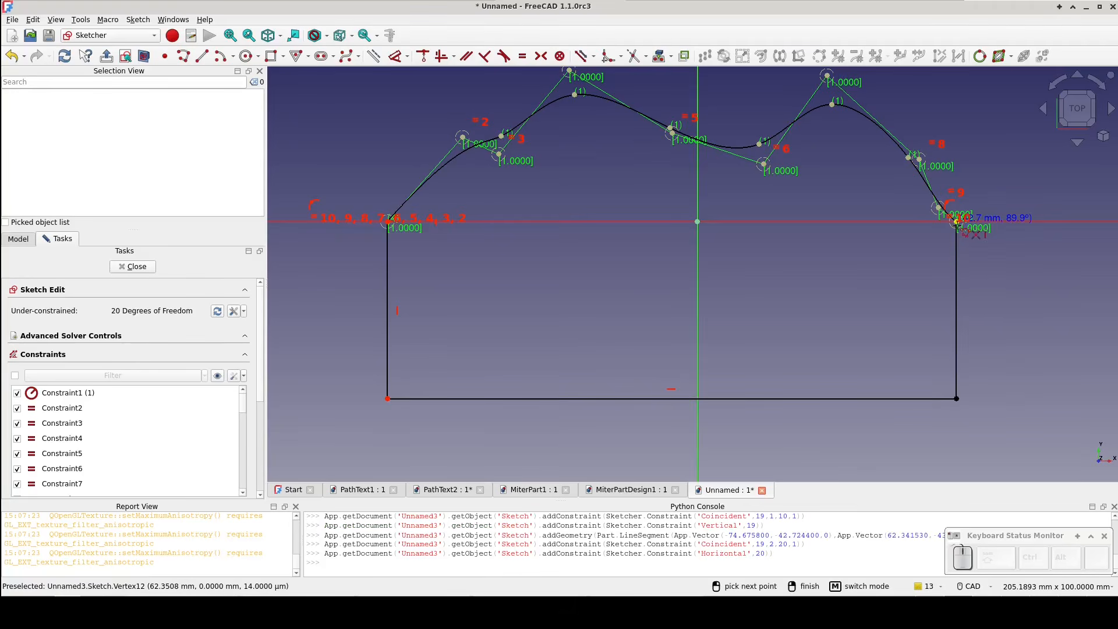
{"action": "left_click", "coordinate": [957, 221]}
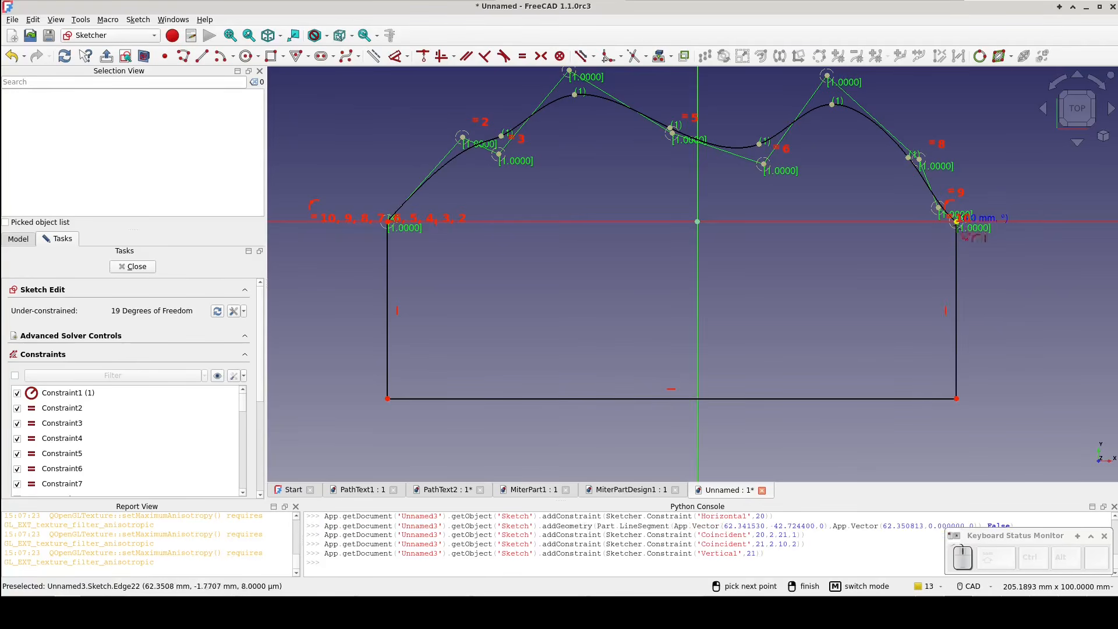
{"action": "left_click", "coordinate": [137, 267]}
Step: Extrude the sketch 20 mm along its normal
{"action": "left_click", "coordinate": [181, 57]}
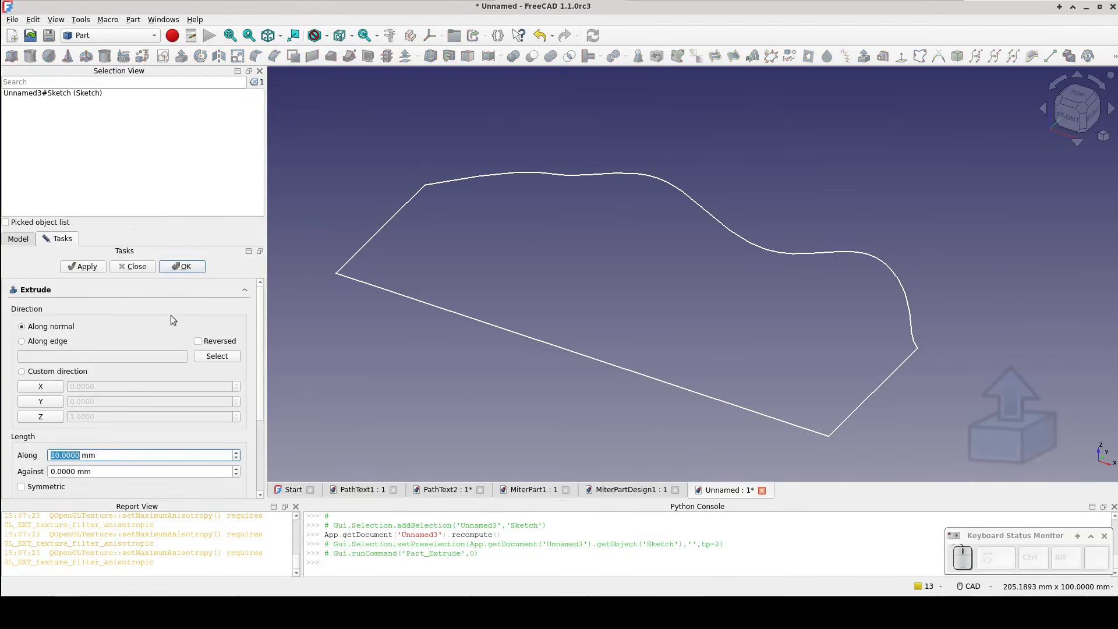
{"action": "key", "text": "BackSpace"}
{"action": "type", "text": "20"}
{"action": "left_click", "coordinate": [178, 266]}
Step: Create a sub-shape binder from the wavy upper edge of the extruded block
{"action": "middle_click_drag", "start_coordinate": [710, 317], "coordinate": [696, 194]}
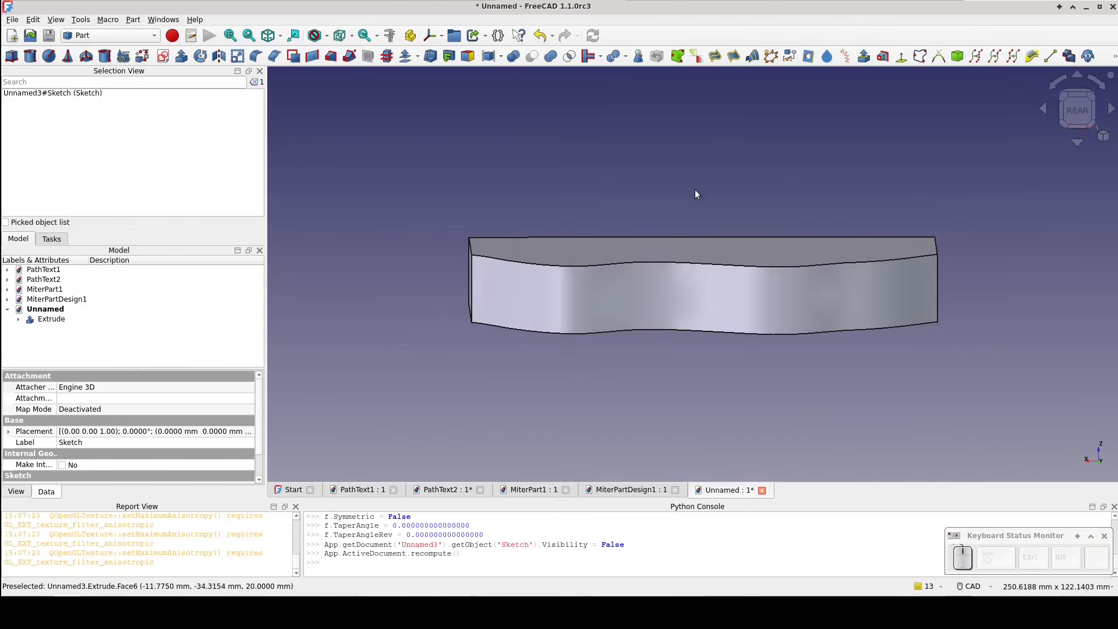
{"action": "left_click", "coordinate": [660, 257]}
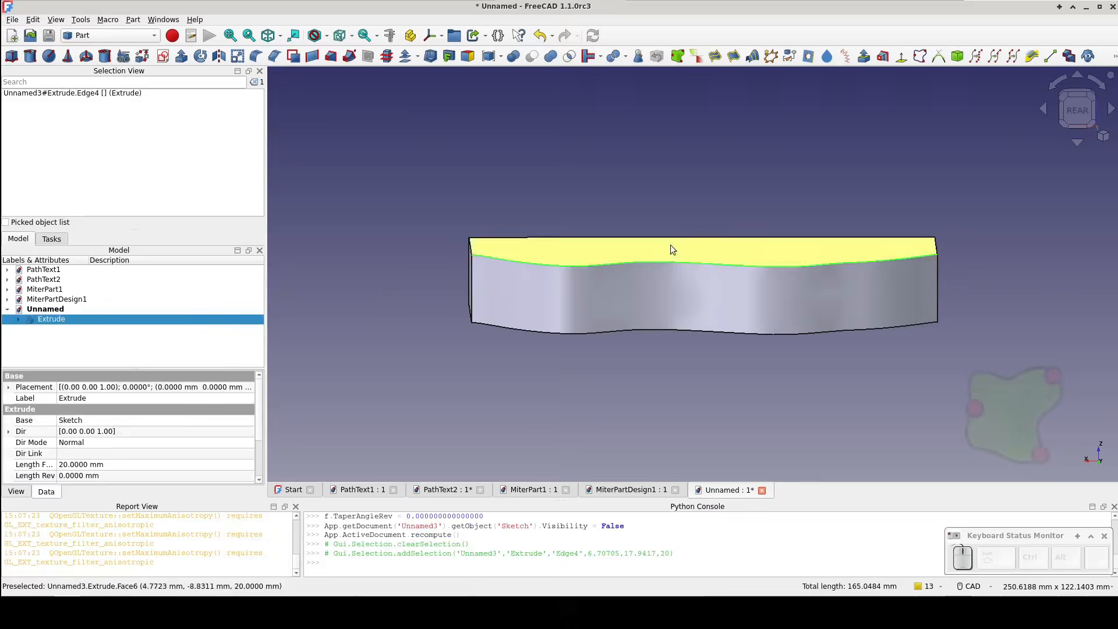
{"action": "left_click", "coordinate": [679, 58]}
Step: Set the binder's Z placement position to -10 mm and hide the binder
{"action": "left_click", "coordinate": [48, 331]}
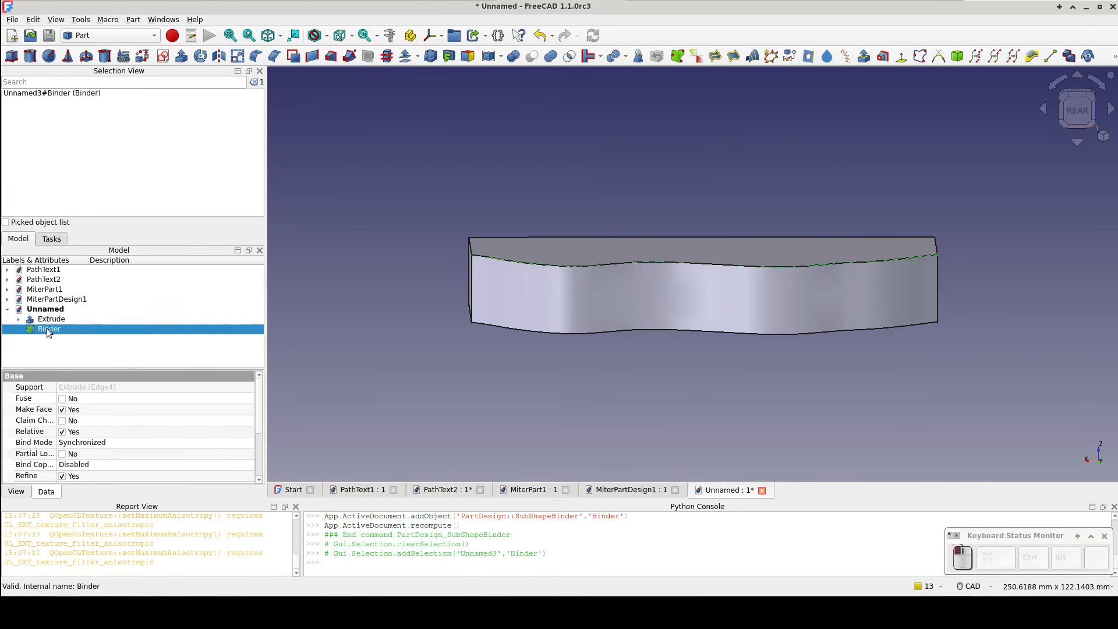
{"action": "scroll", "coordinate": [99, 421], "scroll_direction": "down", "scroll_amount": 2}
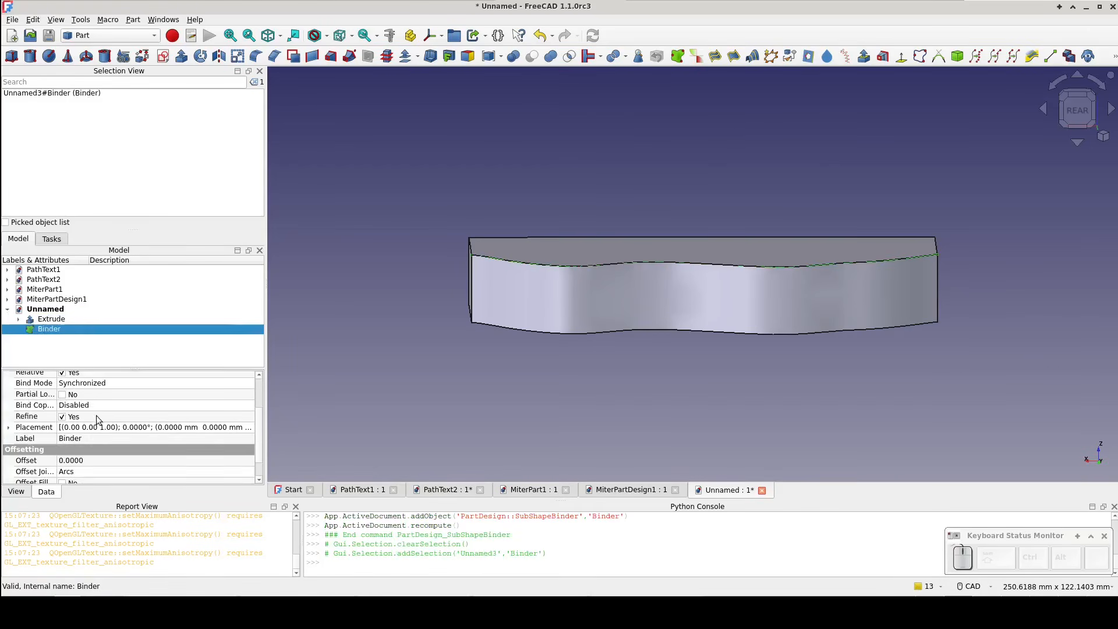
{"action": "left_click", "coordinate": [7, 427]}
{"action": "left_click", "coordinate": [19, 462]}
{"action": "scroll", "coordinate": [84, 455], "scroll_direction": "down", "scroll_amount": 2}
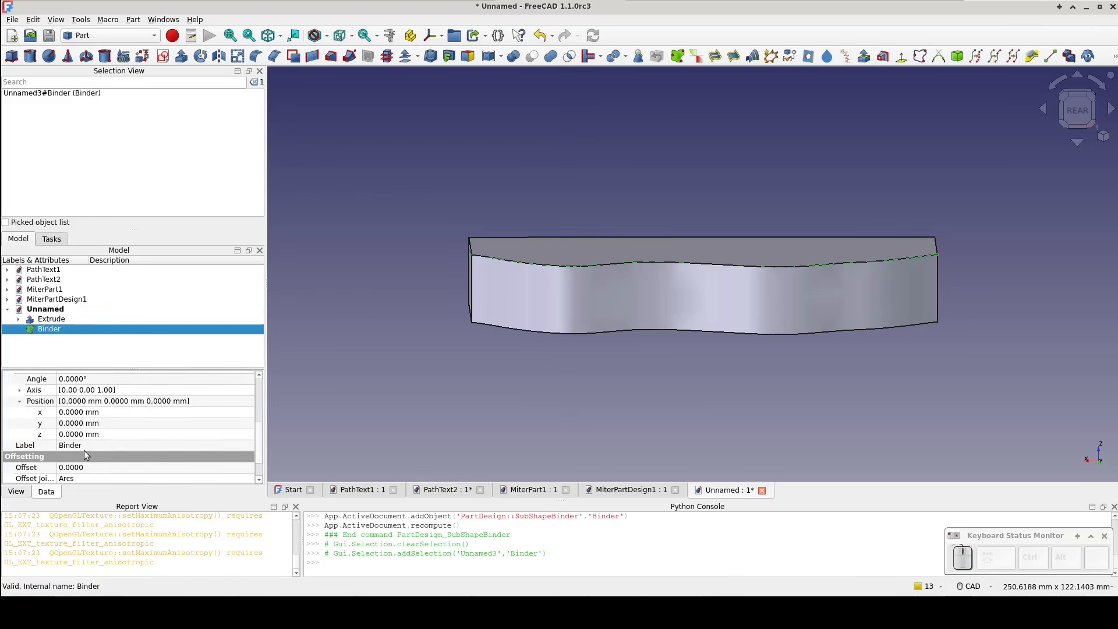
{"action": "left_click", "coordinate": [111, 434]}
{"action": "scroll", "coordinate": [111, 434], "scroll_direction": "down", "scroll_amount": 10}
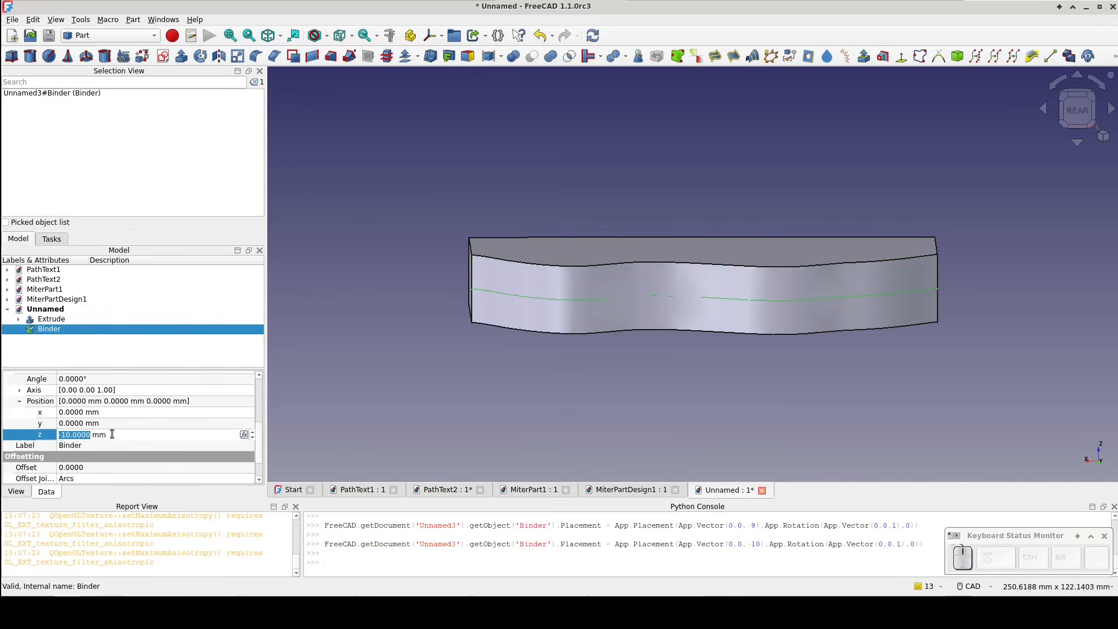
{"action": "left_click", "coordinate": [337, 402]}
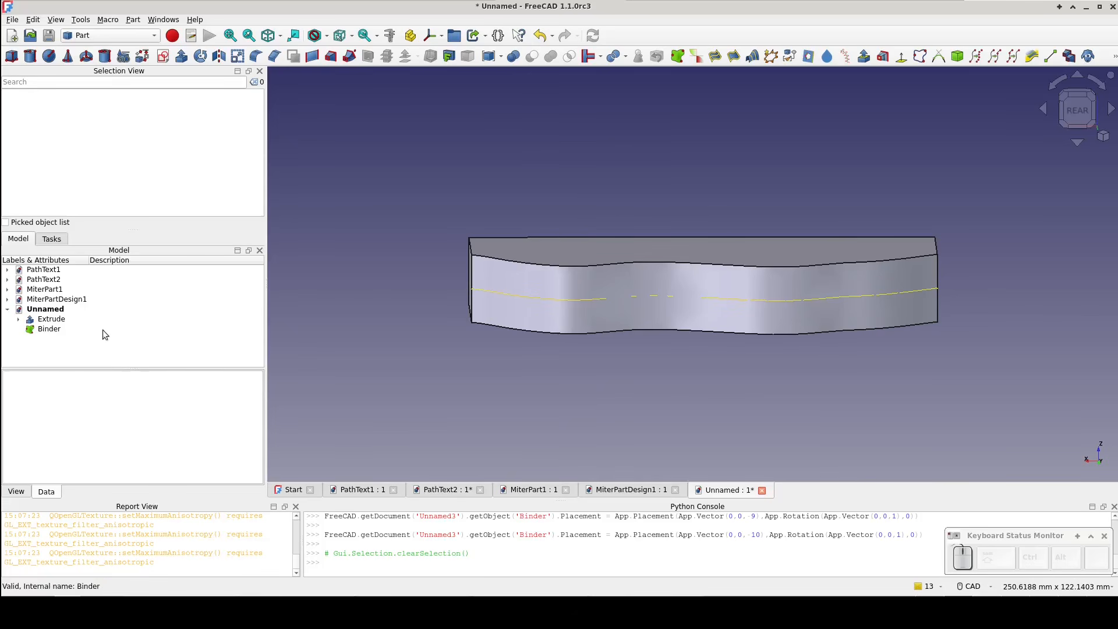
{"action": "left_click", "coordinate": [54, 330]}
{"action": "key", "text": "space"}
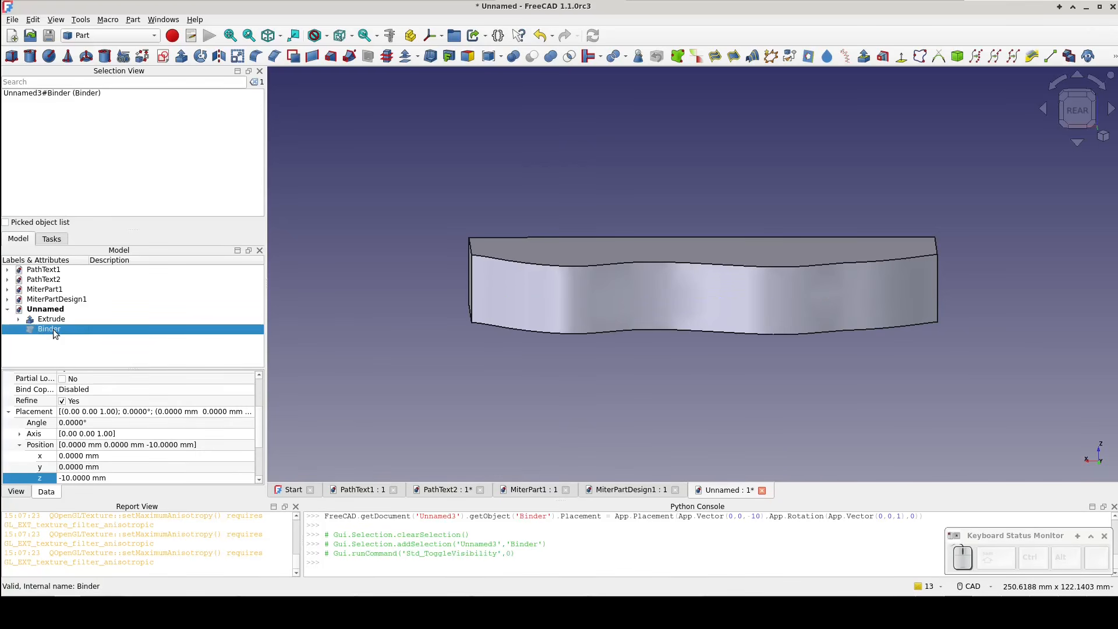
Step: Create a plane primitive with a length of 150 mm and a width of 150 mm
{"action": "left_click", "coordinate": [141, 56]}
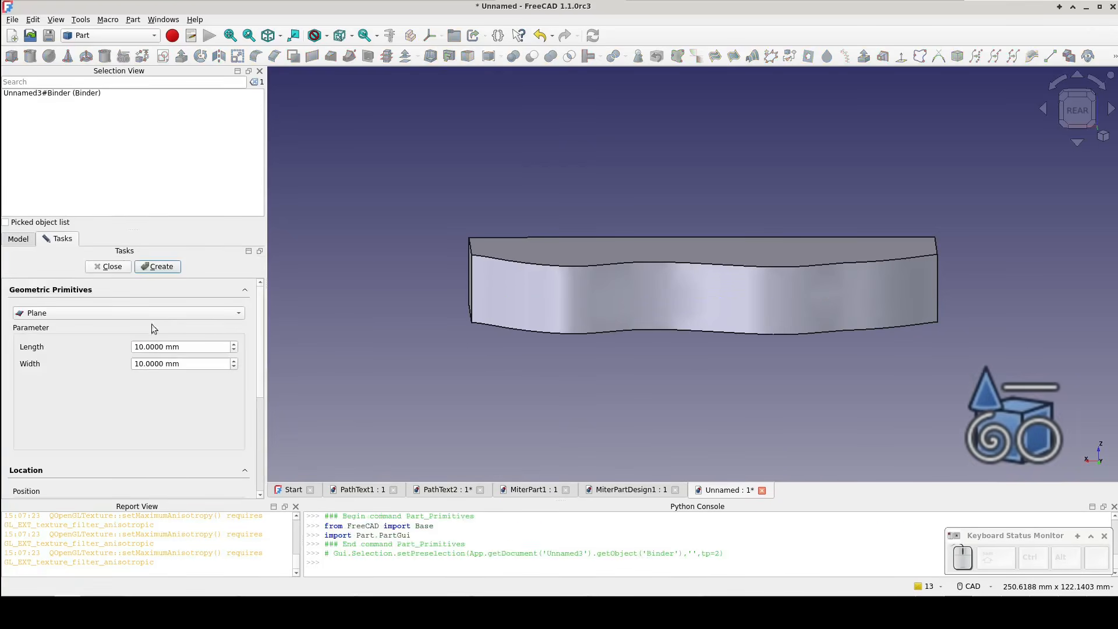
{"action": "triple_click", "coordinate": [160, 347]}
{"action": "type", "text": "50"}
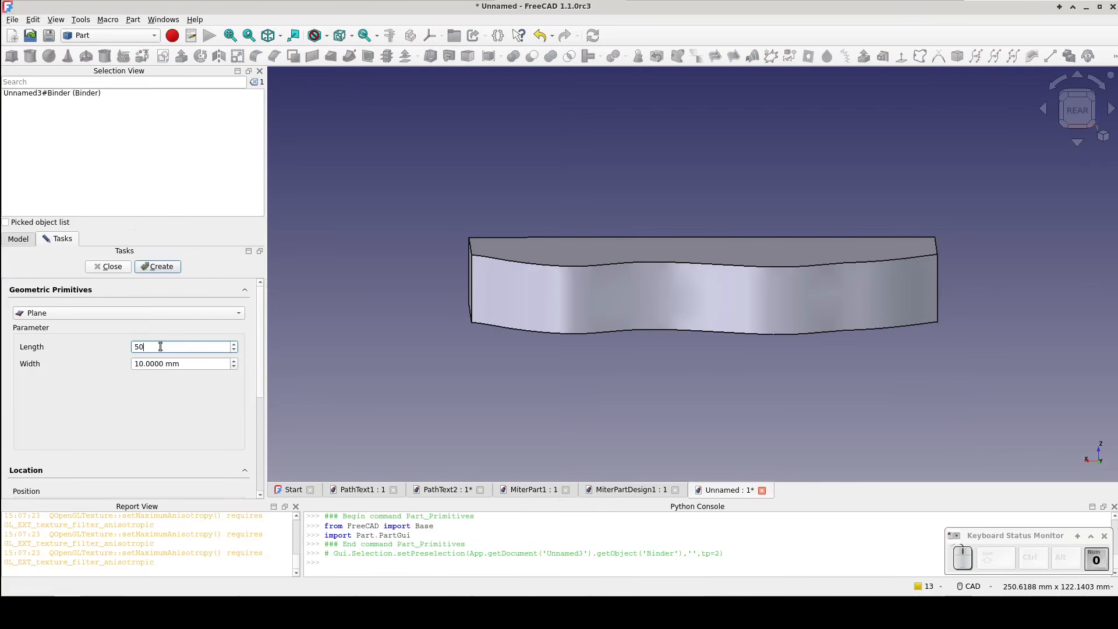
{"action": "key", "text": "Tab"}
{"action": "type", "text": "150"}
{"action": "left_click", "coordinate": [135, 347]}
{"action": "type", "text": "1"}
{"action": "left_click", "coordinate": [157, 266]}
{"action": "left_click", "coordinate": [110, 266]}
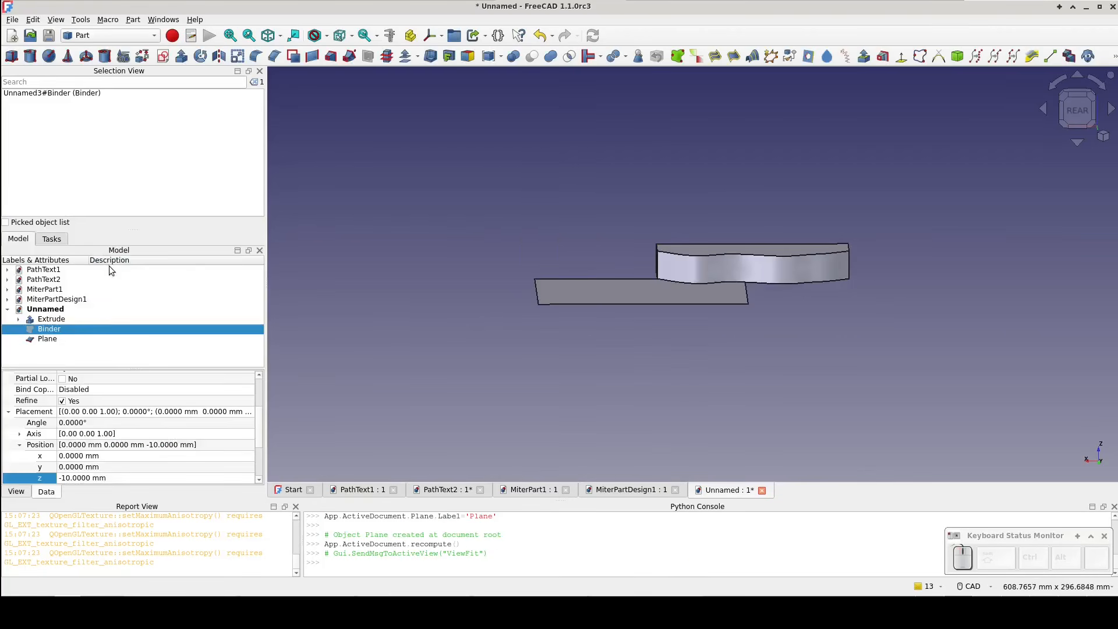
Step: Attach the plane to the extrusion's upper flat face using the XY on plane mode
{"action": "left_click", "coordinate": [47, 338]}
{"action": "scroll", "coordinate": [232, 409], "scroll_direction": "up", "scroll_amount": 1}
{"action": "left_click", "coordinate": [232, 409]}
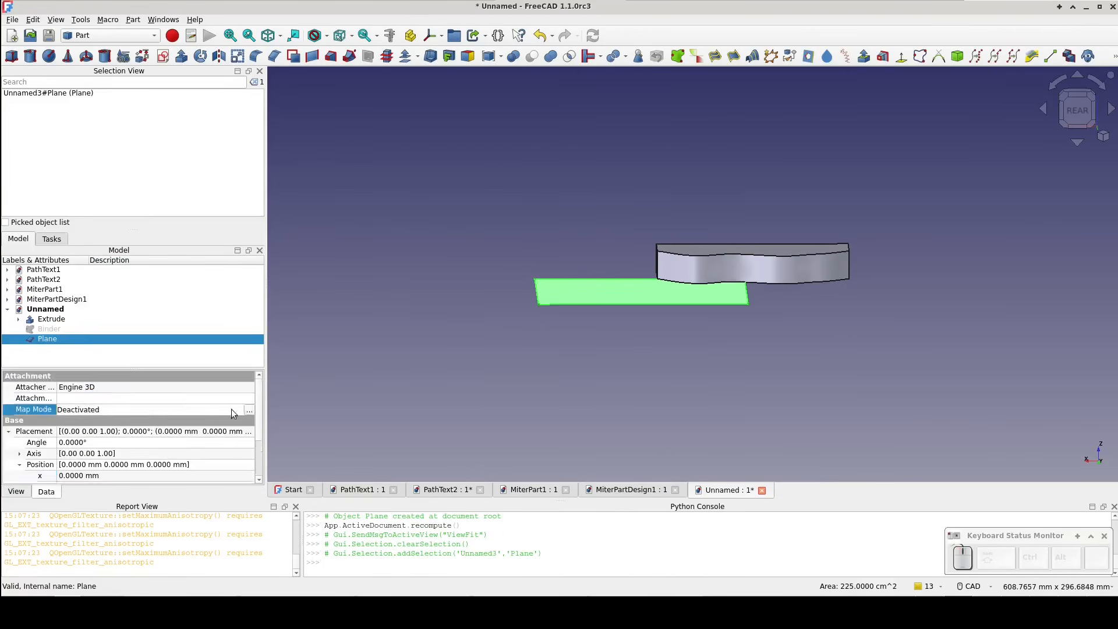
{"action": "left_click", "coordinate": [249, 410]}
{"action": "left_click", "coordinate": [710, 247]}
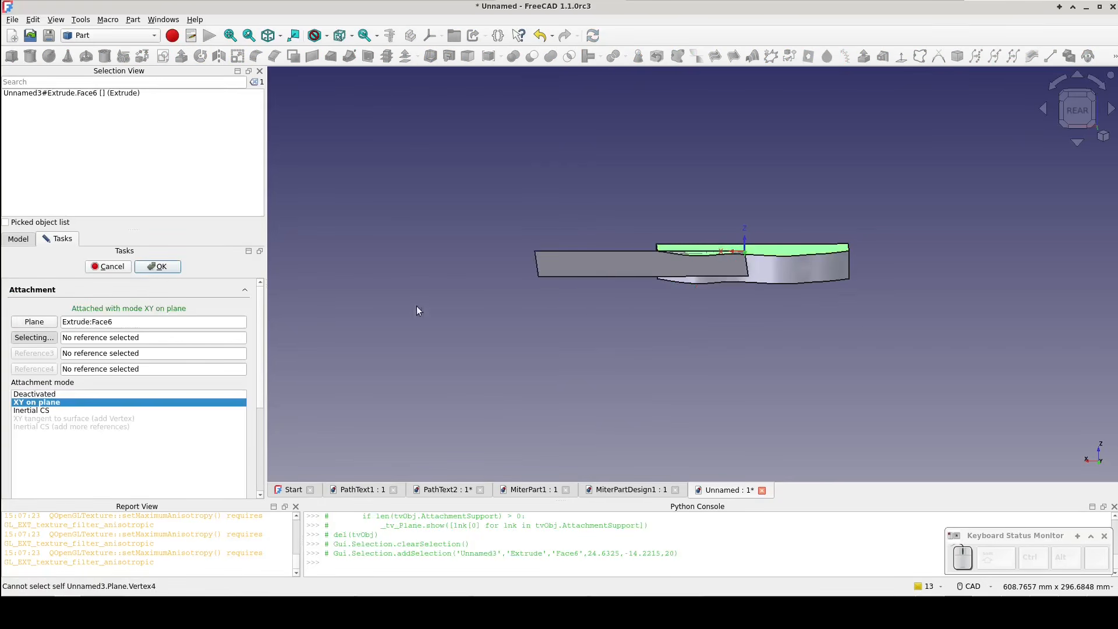
Step: Set the plane's attachment offset to X -79 mm, Y -64 mm and Z -10 mm, and accept the attachment
{"action": "scroll", "coordinate": [260, 446], "scroll_direction": "down", "scroll_amount": 5}
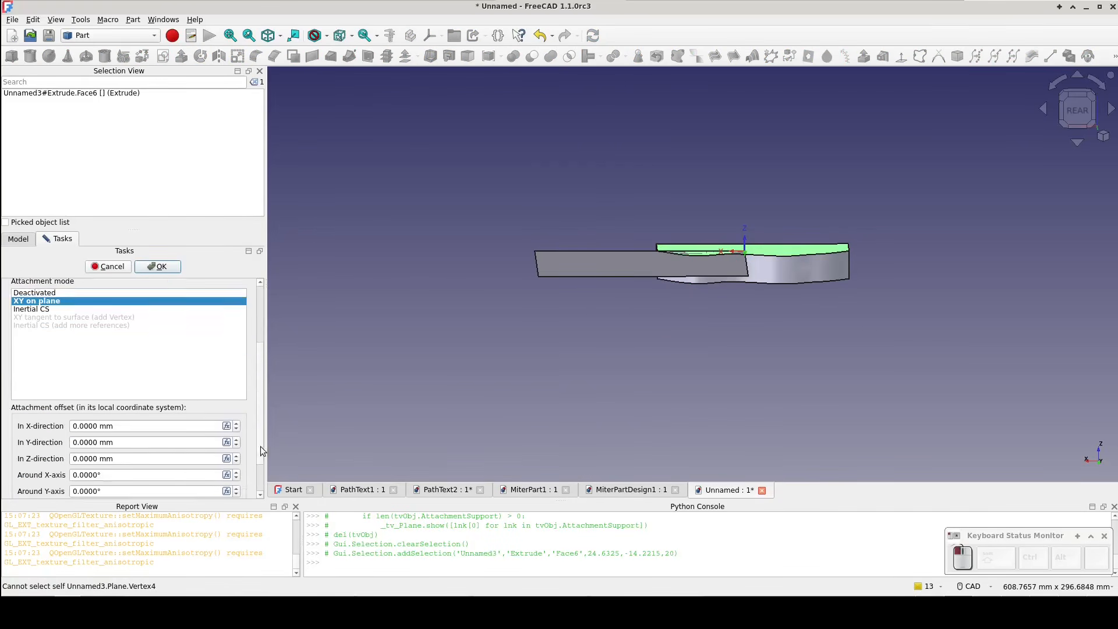
{"action": "middle_click_drag", "start_coordinate": [663, 332], "coordinate": [670, 361]}
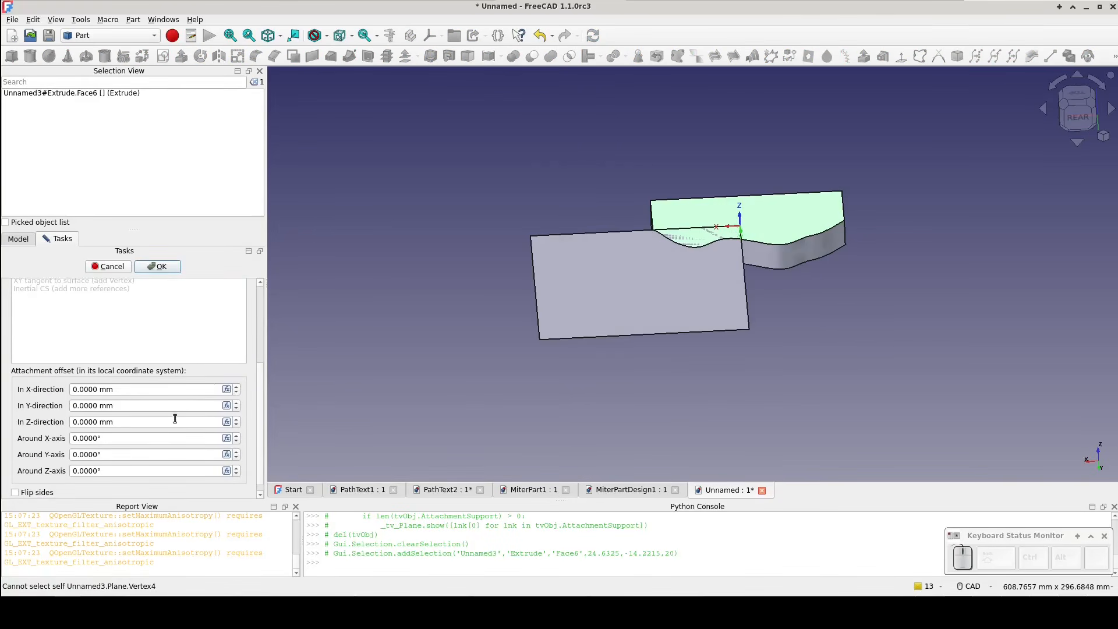
{"action": "scroll", "coordinate": [170, 378], "scroll_direction": "down", "scroll_amount": 2}
{"action": "scroll", "coordinate": [170, 378], "scroll_direction": "down", "scroll_amount": 20}
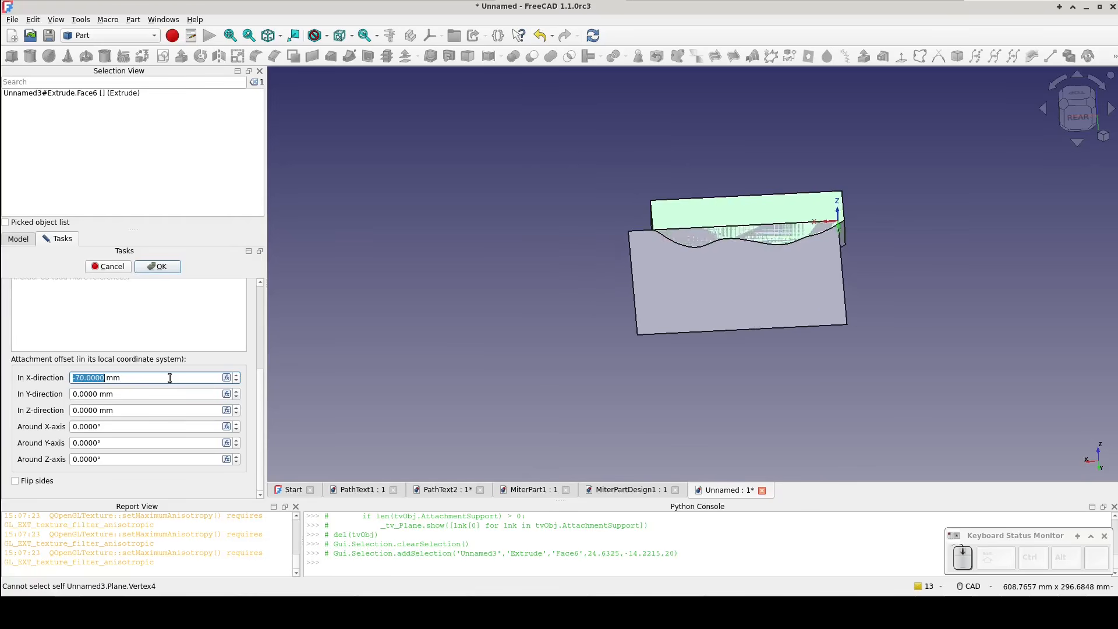
{"action": "scroll", "coordinate": [170, 378], "scroll_direction": "down", "scroll_amount": 1}
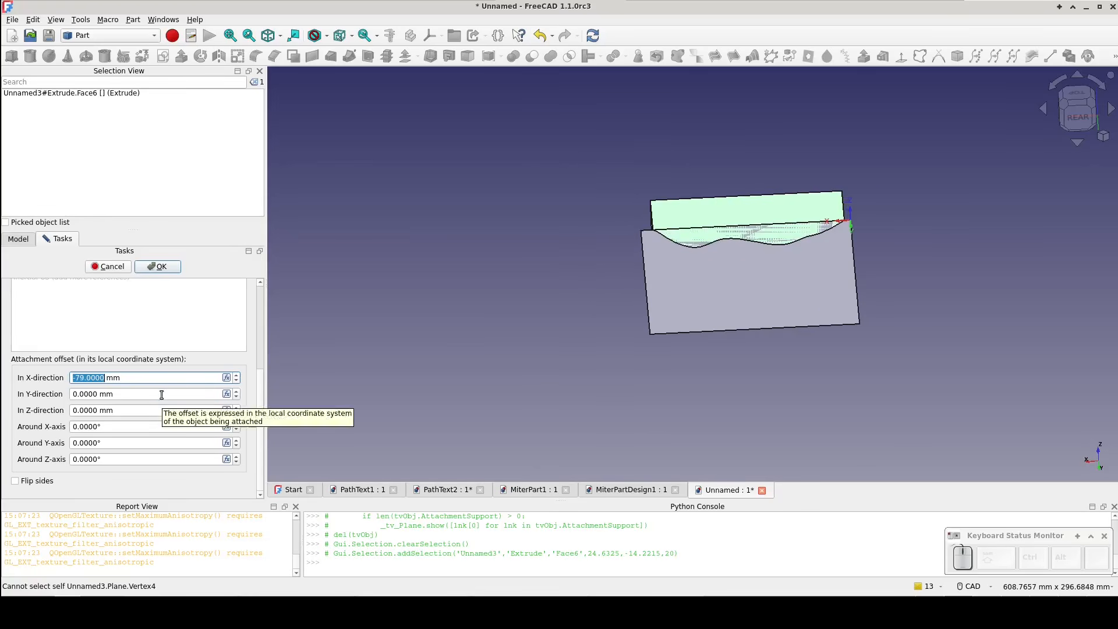
{"action": "scroll", "coordinate": [161, 395], "scroll_direction": "down", "scroll_amount": 6}
{"action": "scroll", "coordinate": [161, 394], "scroll_direction": "down", "scroll_amount": 20}
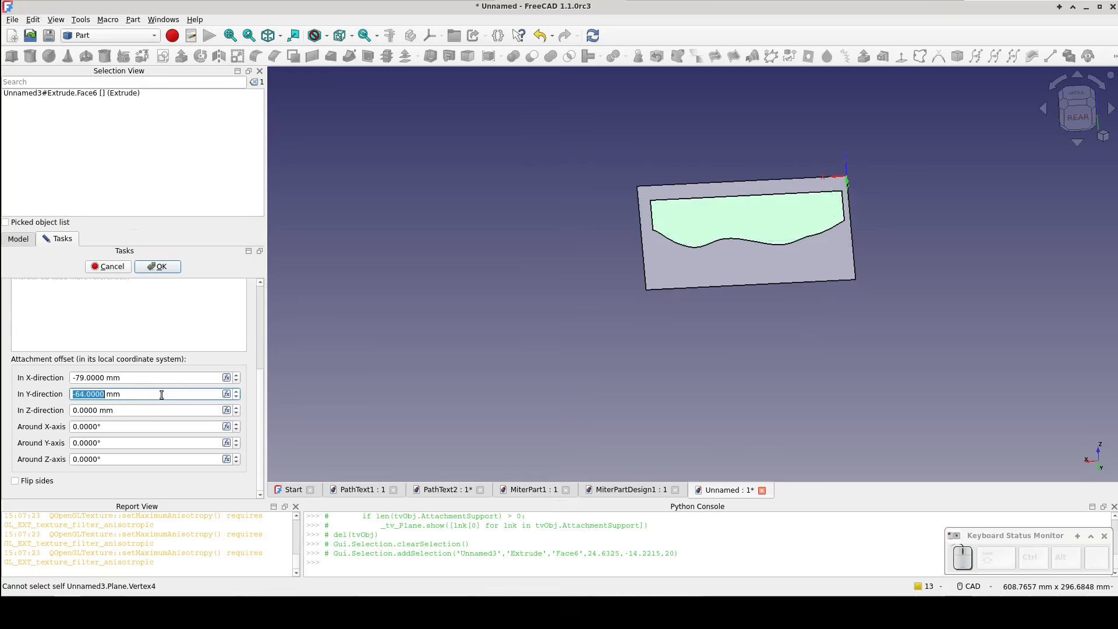
{"action": "scroll", "coordinate": [155, 410], "scroll_direction": "down", "scroll_amount": 10}
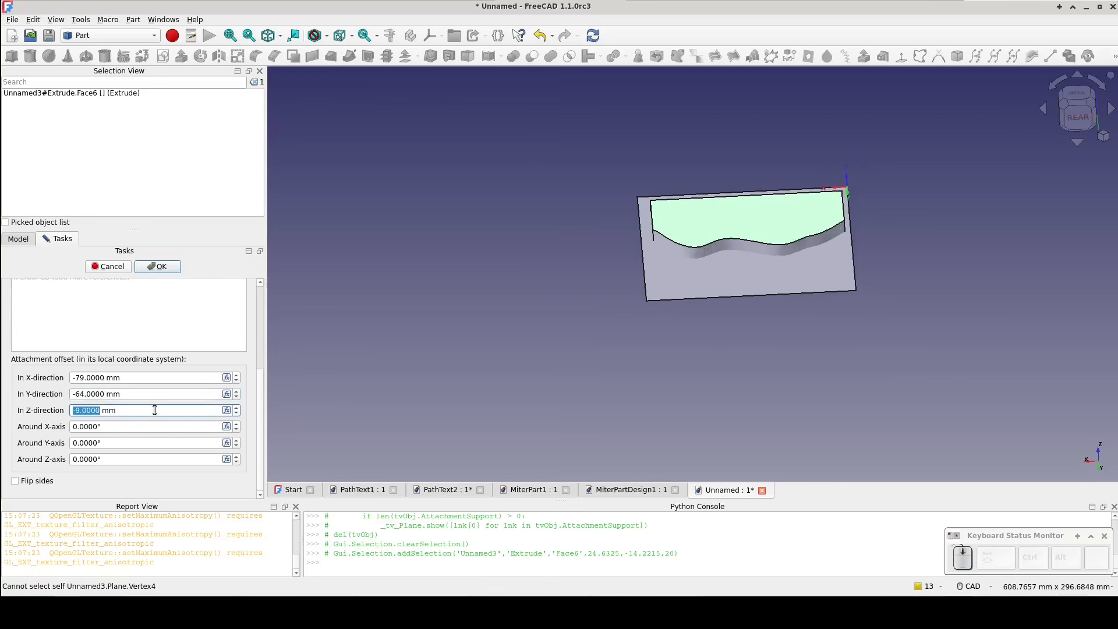
{"action": "left_click", "coordinate": [157, 266]}
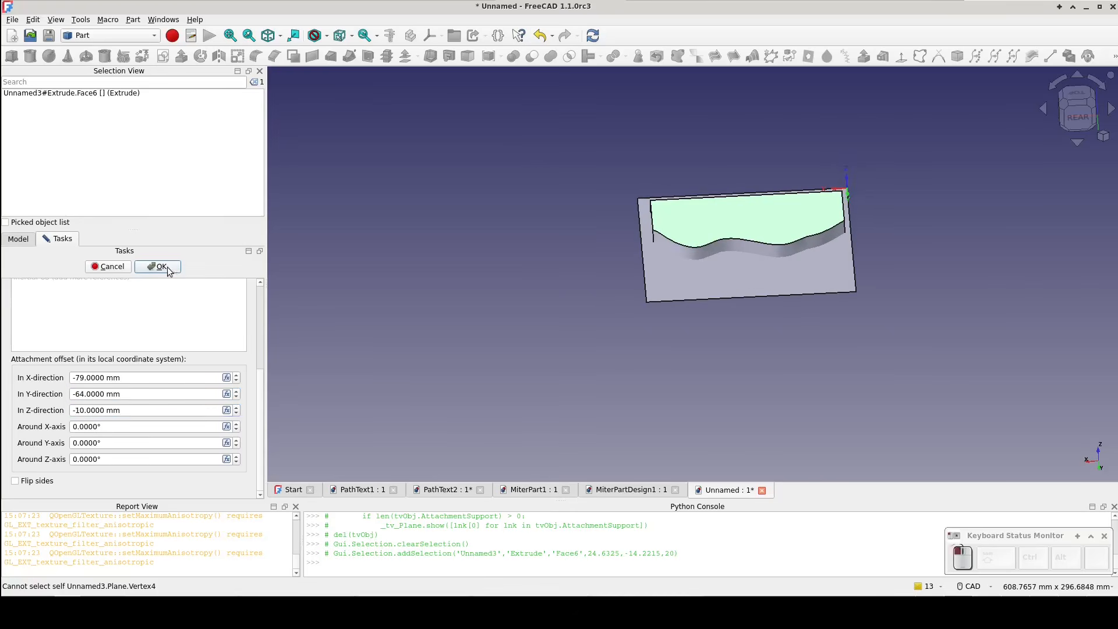
{"action": "right_click_drag", "start_coordinate": [661, 379], "coordinate": [676, 344], "text": "shift"}
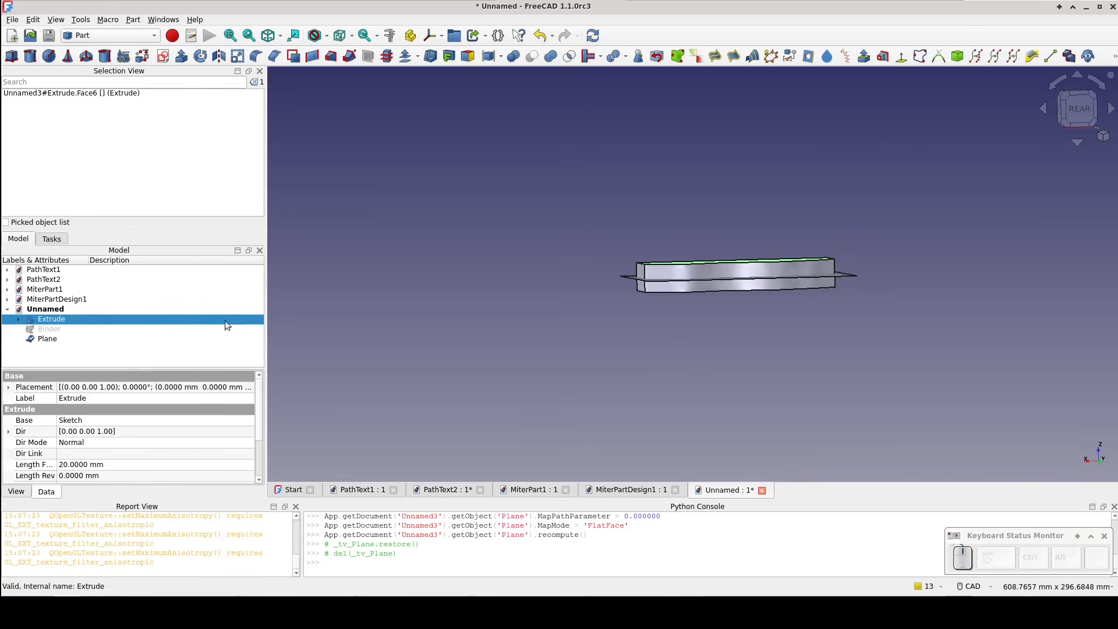
Step: Create a boolean Common of the extrusion and the plane, continuing despite the non-solid input
{"action": "left_click", "coordinate": [47, 340], "text": "ctrl"}
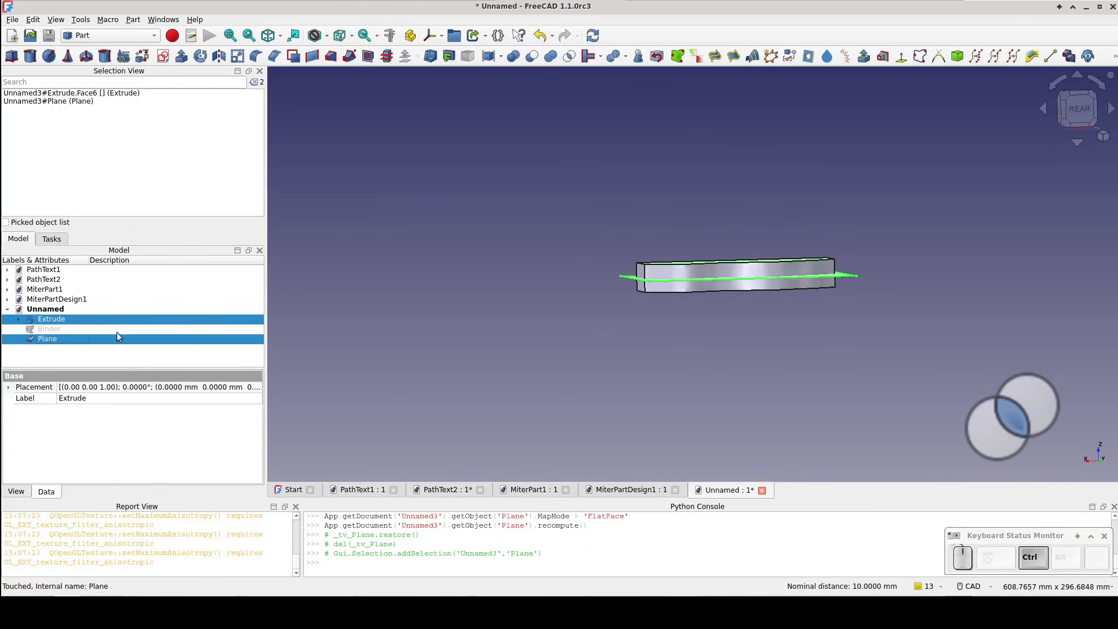
{"action": "left_click", "coordinate": [569, 55]}
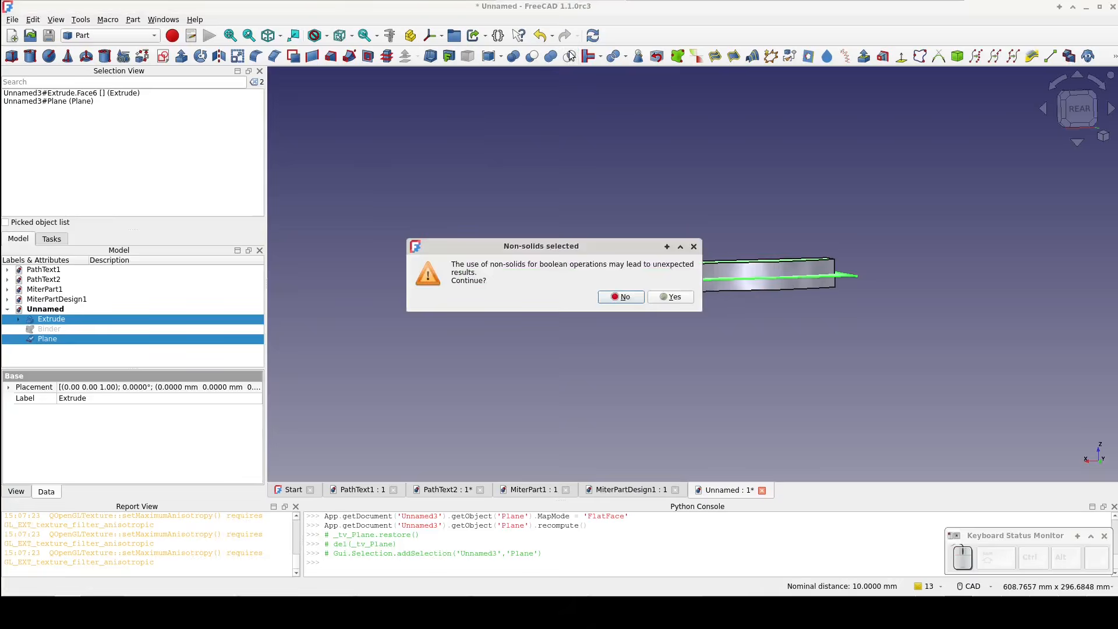
{"action": "left_click", "coordinate": [670, 297]}
{"action": "middle_click_drag", "start_coordinate": [647, 287], "coordinate": [654, 313]}
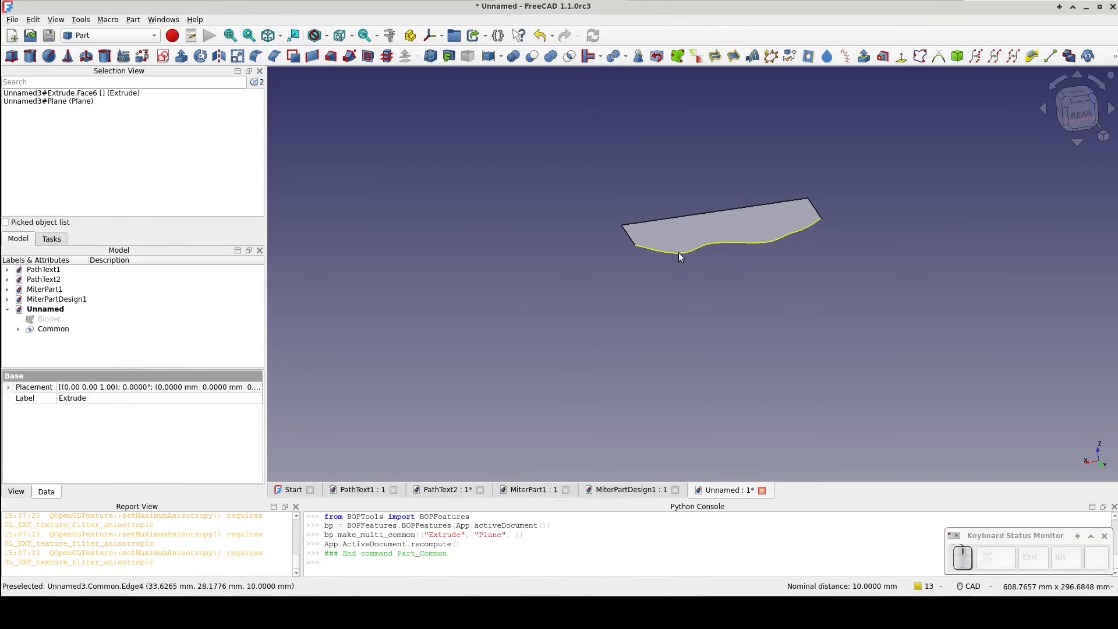
Step: Make the extrusion inside the Common object visible again
{"action": "left_click", "coordinate": [18, 329]}
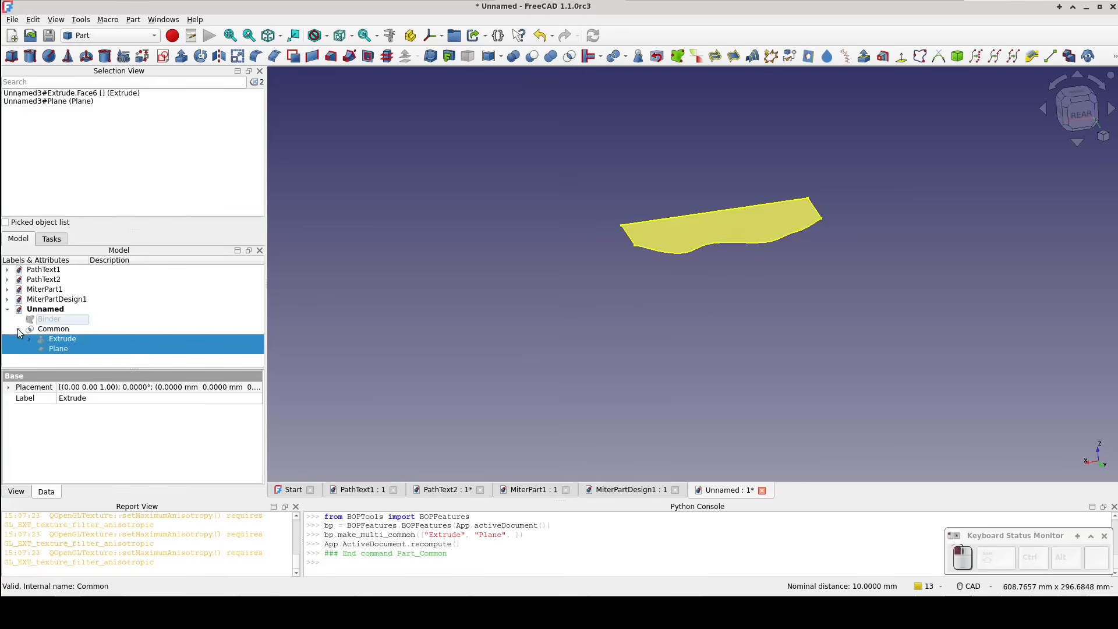
{"action": "left_click", "coordinate": [63, 336]}
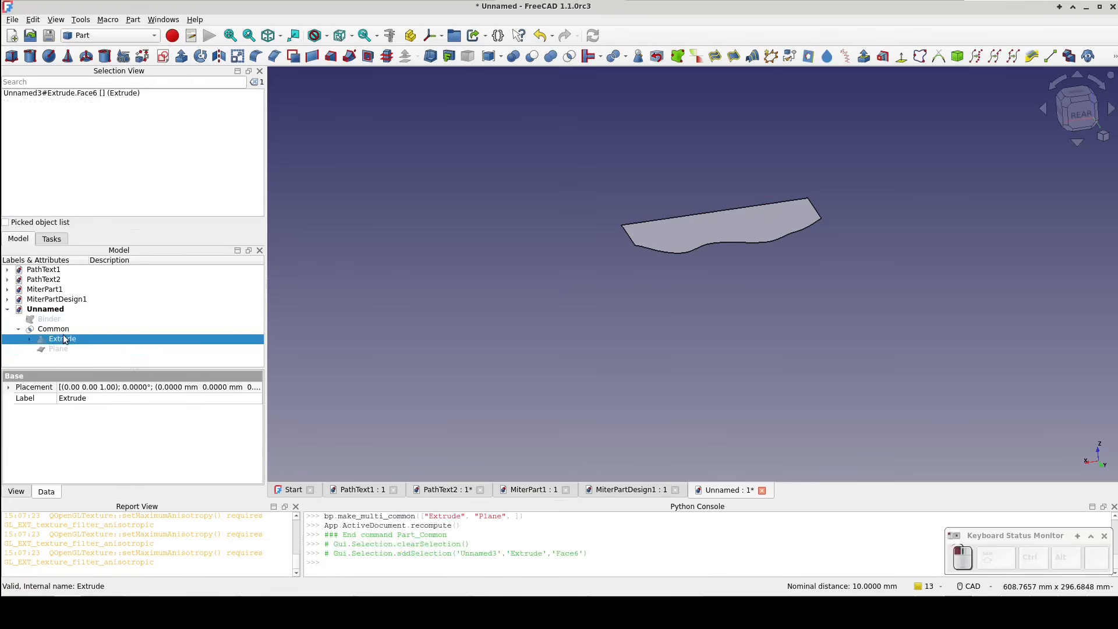
{"action": "key", "text": "space"}
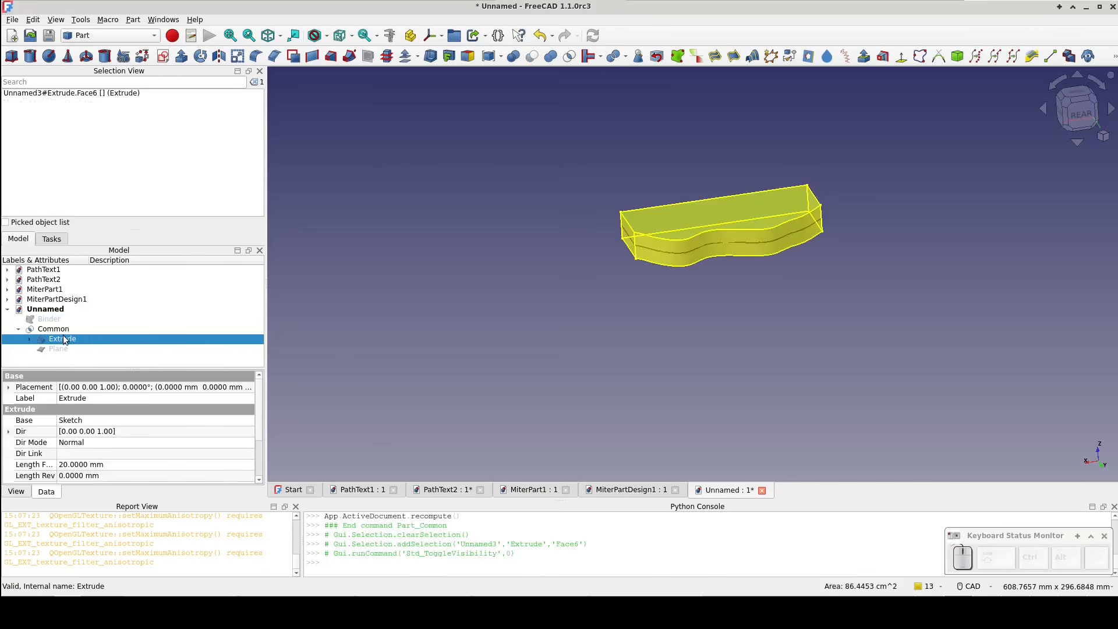
{"action": "left_click", "coordinate": [495, 348]}
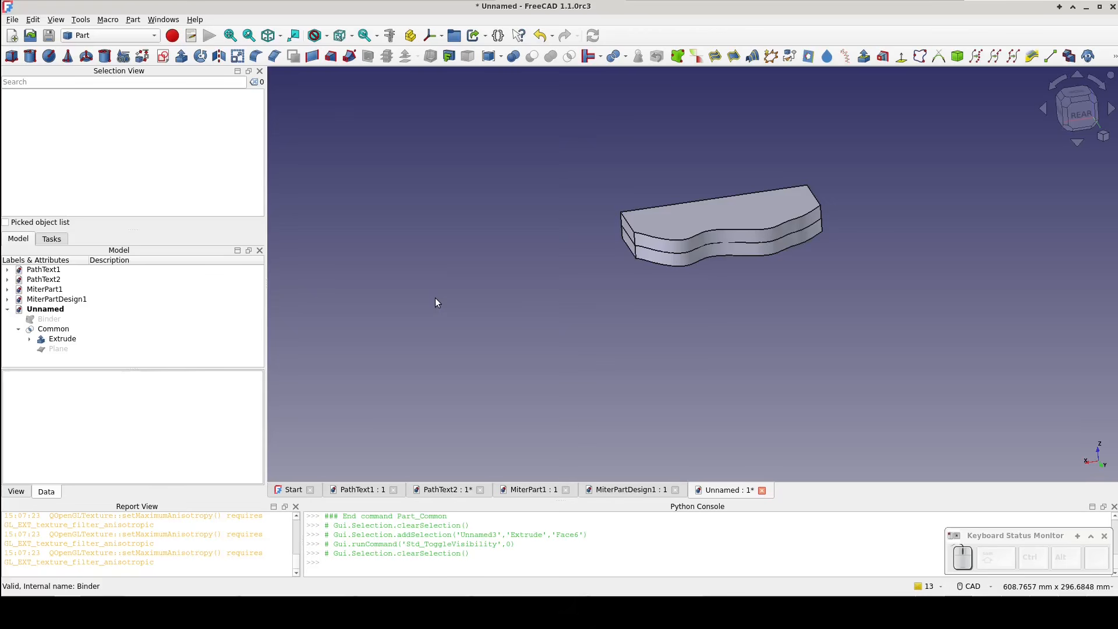
Step: Switch to the Lattice2 workbench and add a ShapeString for arraying
{"action": "left_click", "coordinate": [131, 35]}
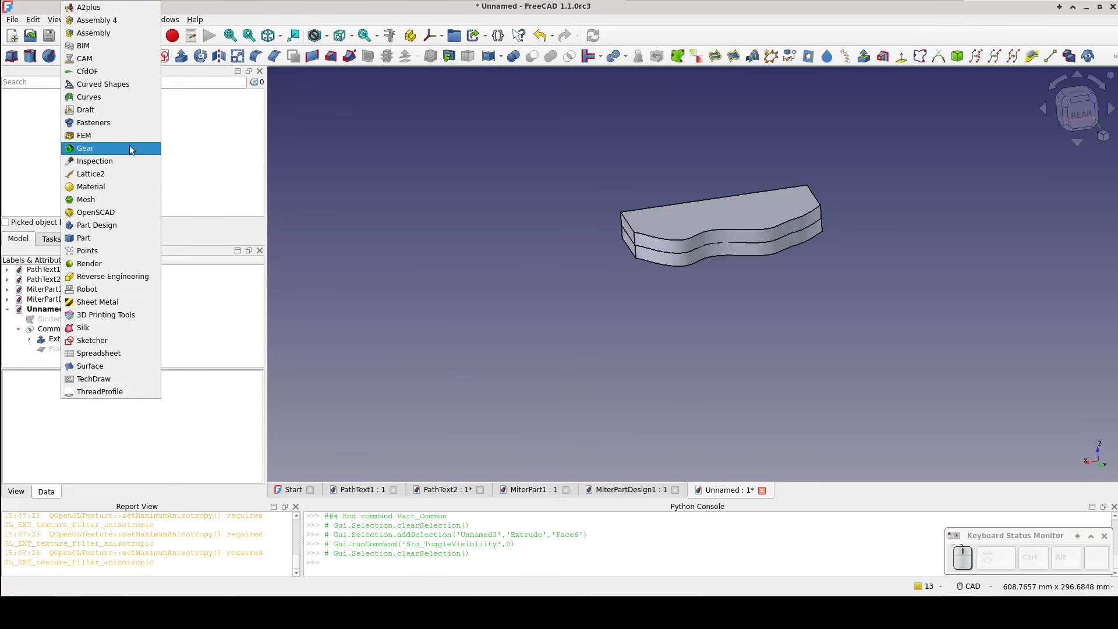
{"action": "left_click", "coordinate": [123, 181]}
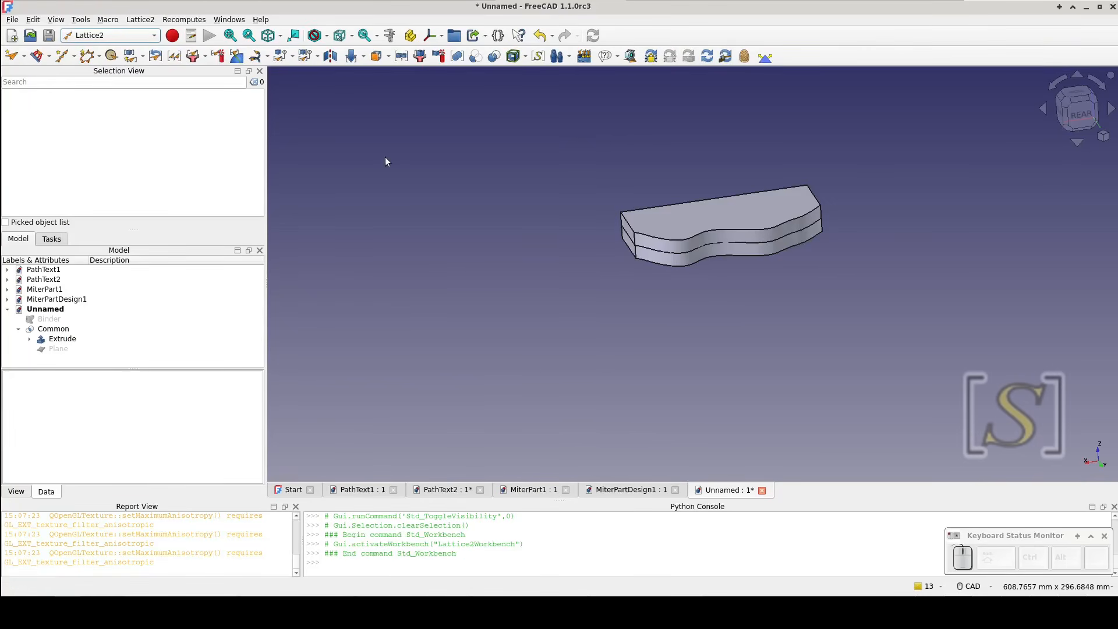
{"action": "left_click", "coordinate": [538, 55]}
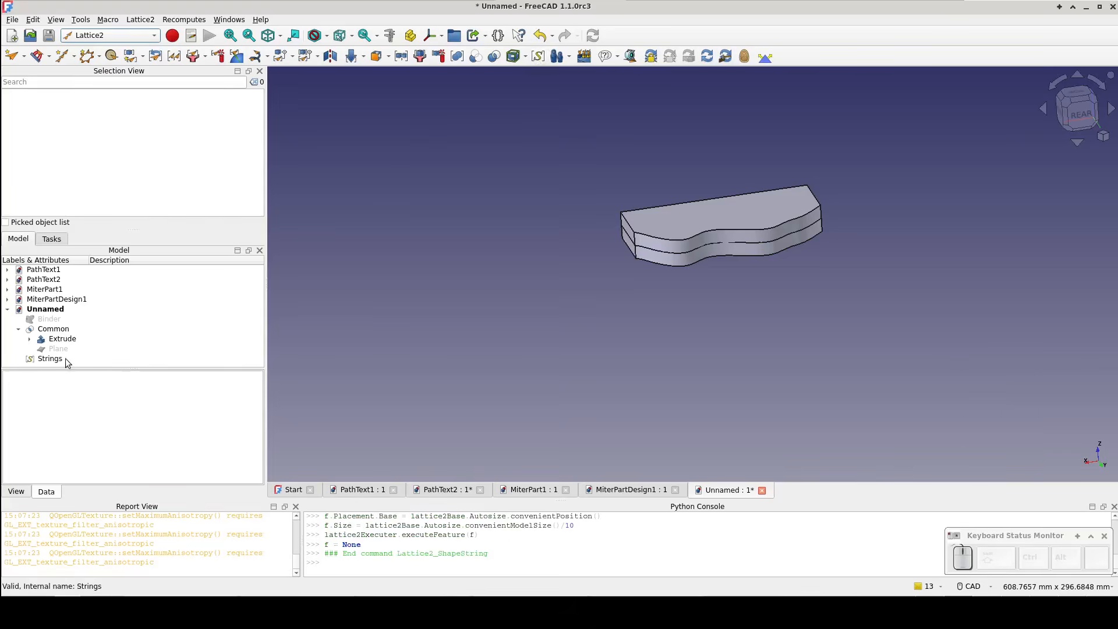
Step: Replace the Strings object's list with the letters T, e, s, t, i, n, g, one per line, and recompute the document
{"action": "left_click", "coordinate": [62, 358]}
{"action": "scroll", "coordinate": [91, 428], "scroll_direction": "down", "scroll_amount": 4}
{"action": "left_click", "coordinate": [140, 445]}
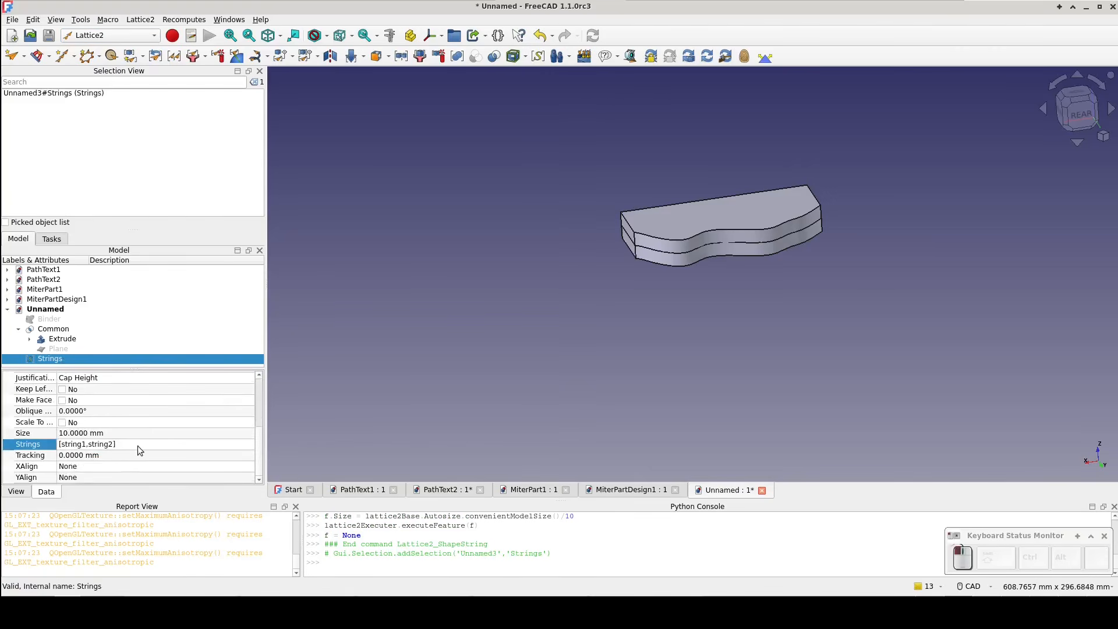
{"action": "left_click", "coordinate": [249, 444]}
{"action": "left_click", "coordinate": [512, 233]}
{"action": "key", "text": "BackSpace"}
{"action": "key", "text": "BackSpace"}
{"action": "key", "text": "BackSpace"}
{"action": "key", "text": "BackSpace"}
{"action": "key", "text": "BackSpace"}
{"action": "key", "text": "BackSpace"}
{"action": "key", "text": "BackSpace"}
{"action": "key", "text": "BackSpace"}
{"action": "key", "text": "BackSpace"}
{"action": "key", "text": "BackSpace"}
{"action": "key", "text": "BackSpace"}
{"action": "key", "text": "BackSpace"}
{"action": "key", "text": "BackSpace"}
{"action": "key", "text": "BackSpace"}
{"action": "key", "text": "BackSpace"}
{"action": "type", "text": "T"}
{"action": "key", "text": "Return"}
{"action": "type", "text": "e"}
{"action": "key", "text": "Return"}
{"action": "type", "text": "s"}
{"action": "key", "text": "Return"}
{"action": "type", "text": "t"}
{"action": "key", "text": "Return"}
{"action": "type", "text": "i"}
{"action": "key", "text": "Return"}
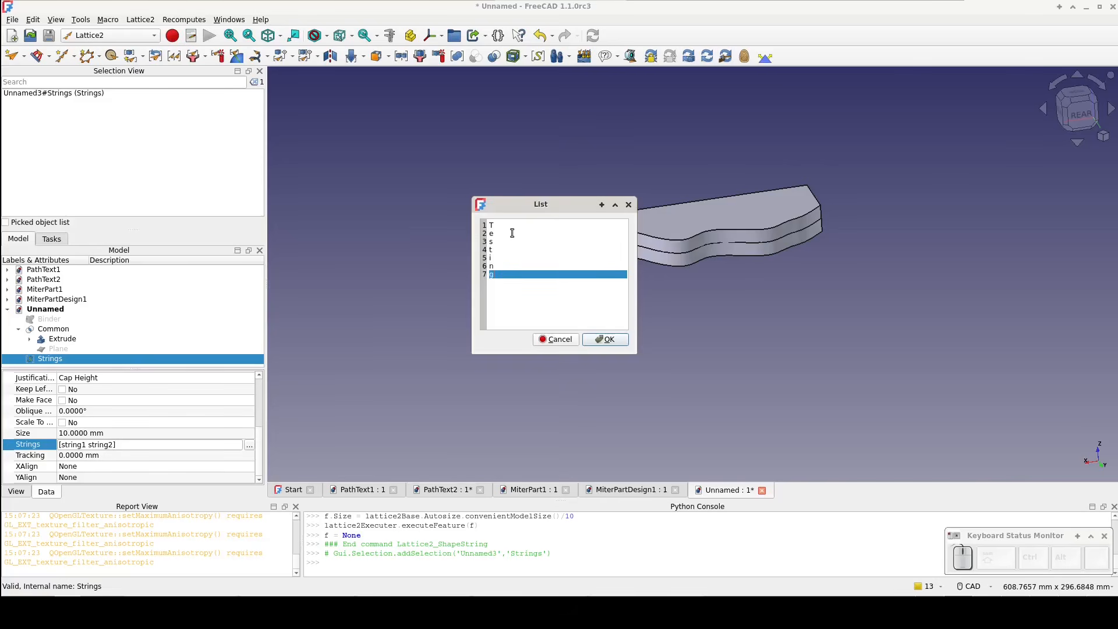
{"action": "left_click", "coordinate": [603, 338]}
{"action": "middle_click_drag", "start_coordinate": [602, 337], "coordinate": [670, 300]}
{"action": "key", "text": "ctrl+r"}
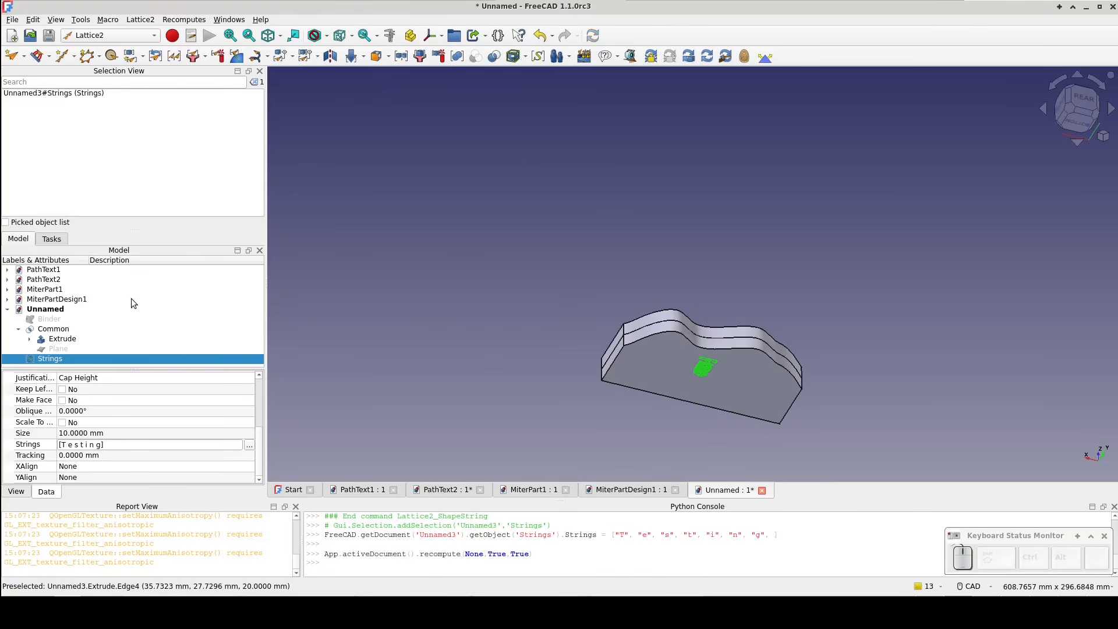
{"action": "middle_click_drag", "start_coordinate": [436, 221], "coordinate": [442, 260]}
{"action": "scroll", "coordinate": [442, 259], "scroll_direction": "down", "scroll_amount": 1}
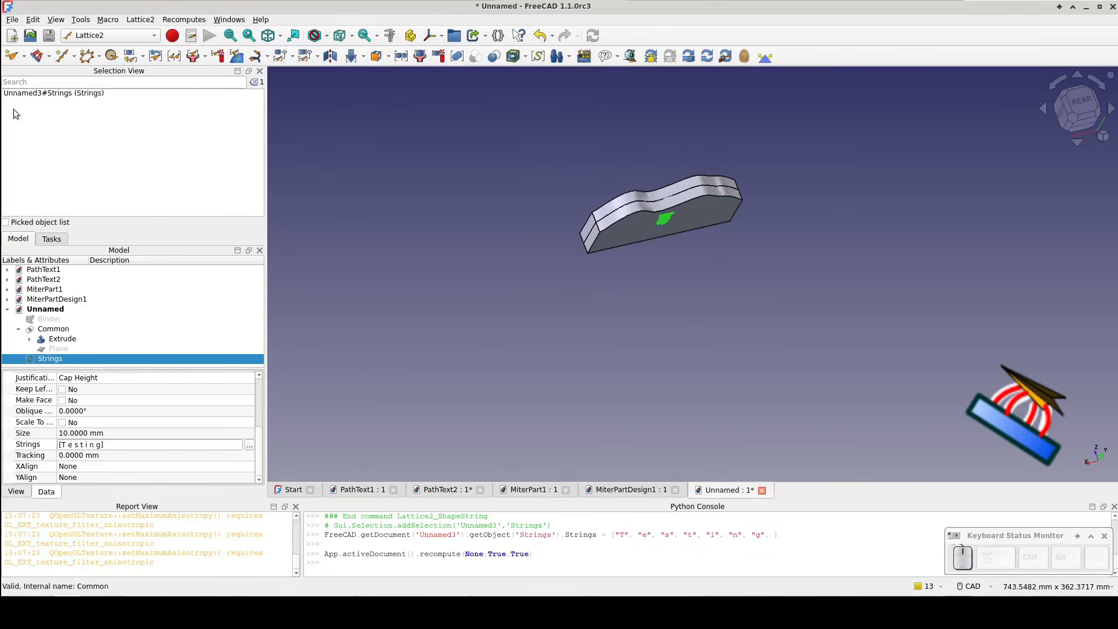
Step: Create a Lattice2 attached placement on the Strings object using the Object's X Y Z attachment mode
{"action": "left_click", "coordinate": [35, 57]}
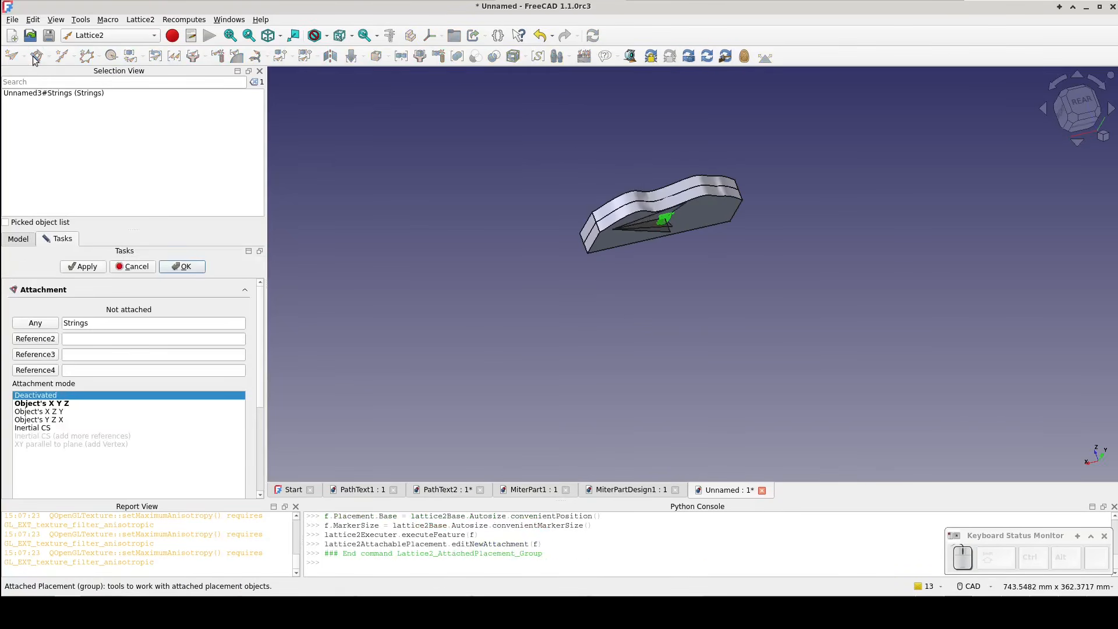
{"action": "left_click", "coordinate": [44, 404]}
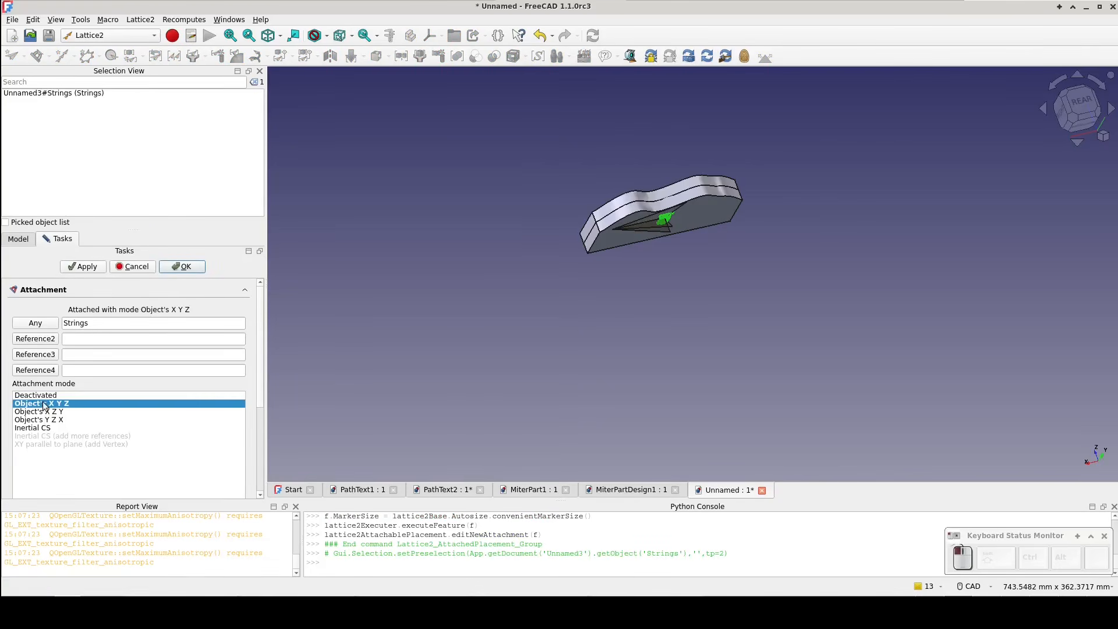
{"action": "left_click", "coordinate": [169, 268]}
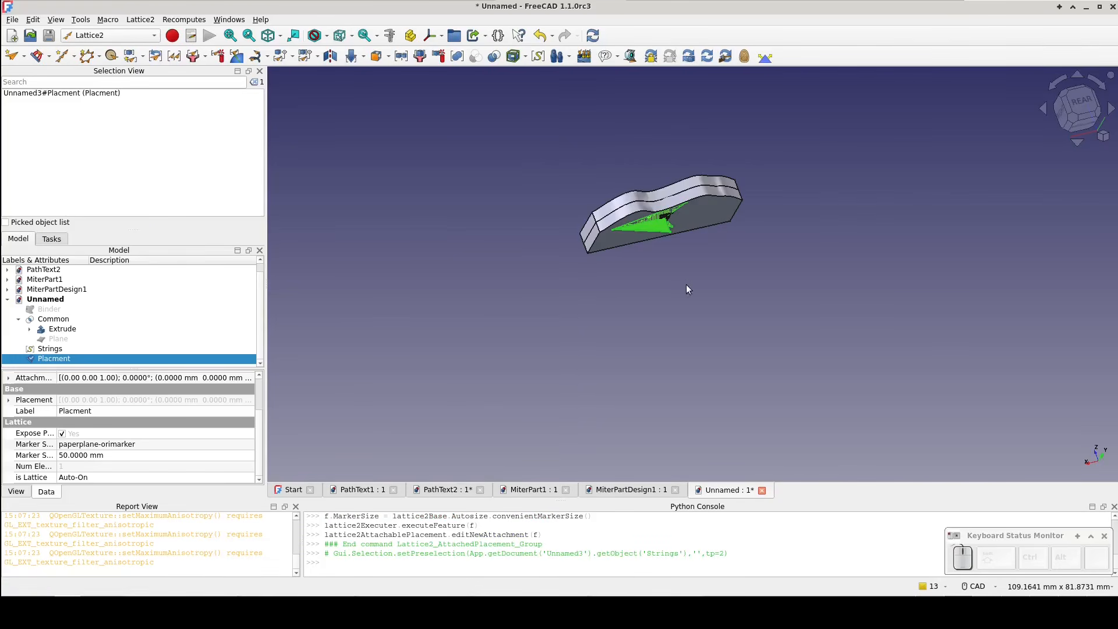
{"action": "middle_click_drag", "start_coordinate": [686, 284], "coordinate": [684, 299]}
{"action": "middle_click_drag", "start_coordinate": [726, 228], "coordinate": [719, 310]}
{"action": "scroll", "coordinate": [718, 309], "scroll_direction": "up", "scroll_amount": 4}
{"action": "middle_click_drag", "start_coordinate": [705, 257], "coordinate": [710, 309]}
{"action": "scroll", "coordinate": [709, 310], "scroll_direction": "down", "scroll_amount": 1}
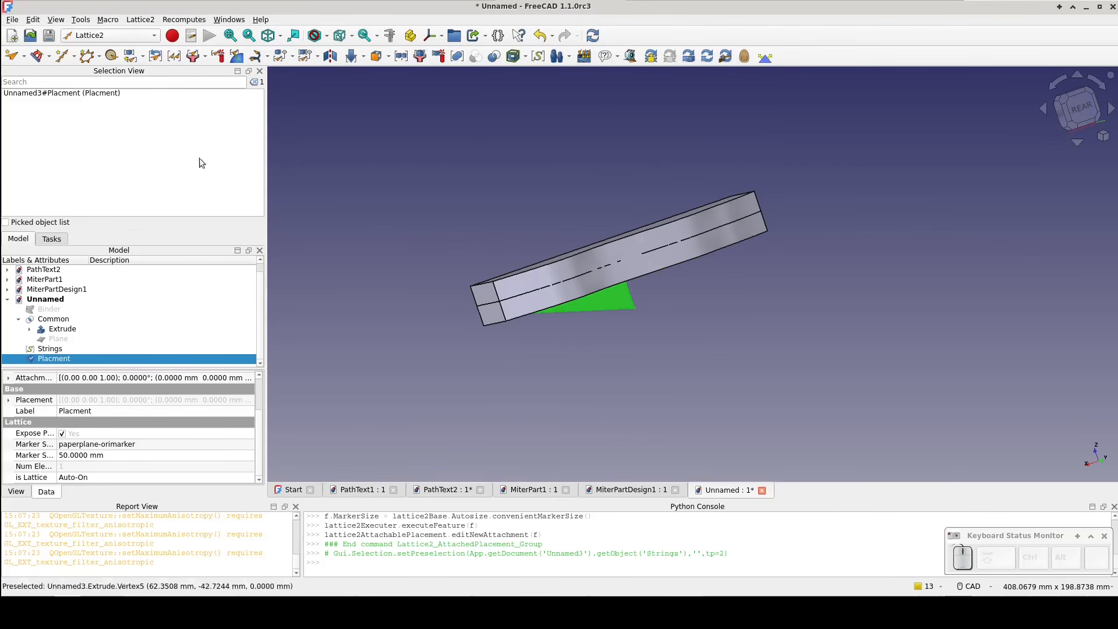
Step: Switch to the Draft workbench, hide its grid and recompute the document
{"action": "left_click", "coordinate": [106, 38]}
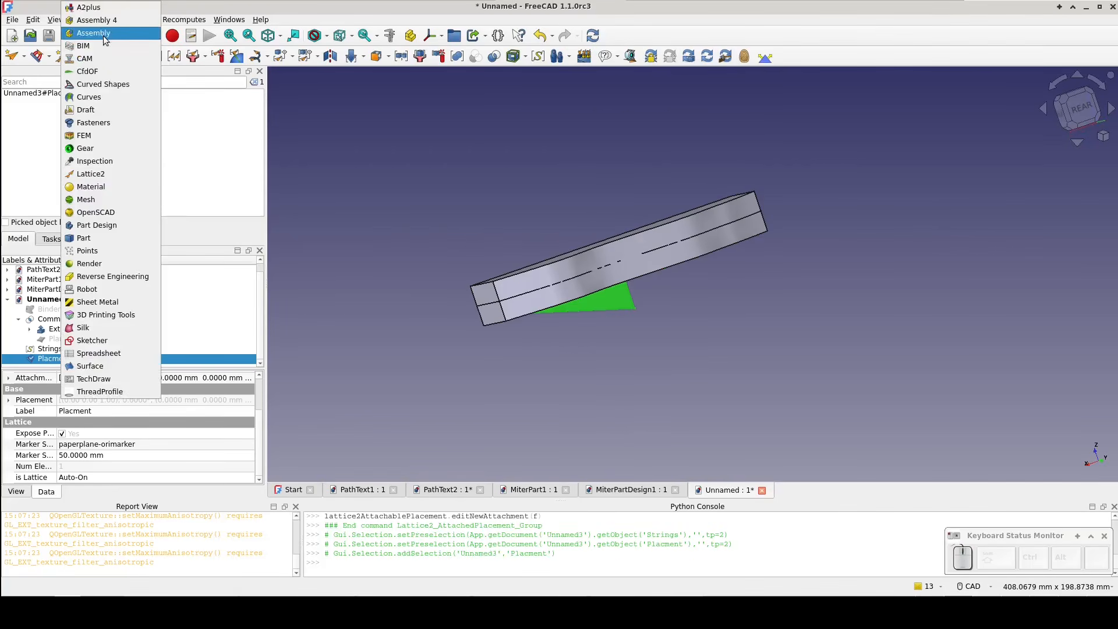
{"action": "left_click", "coordinate": [98, 110]}
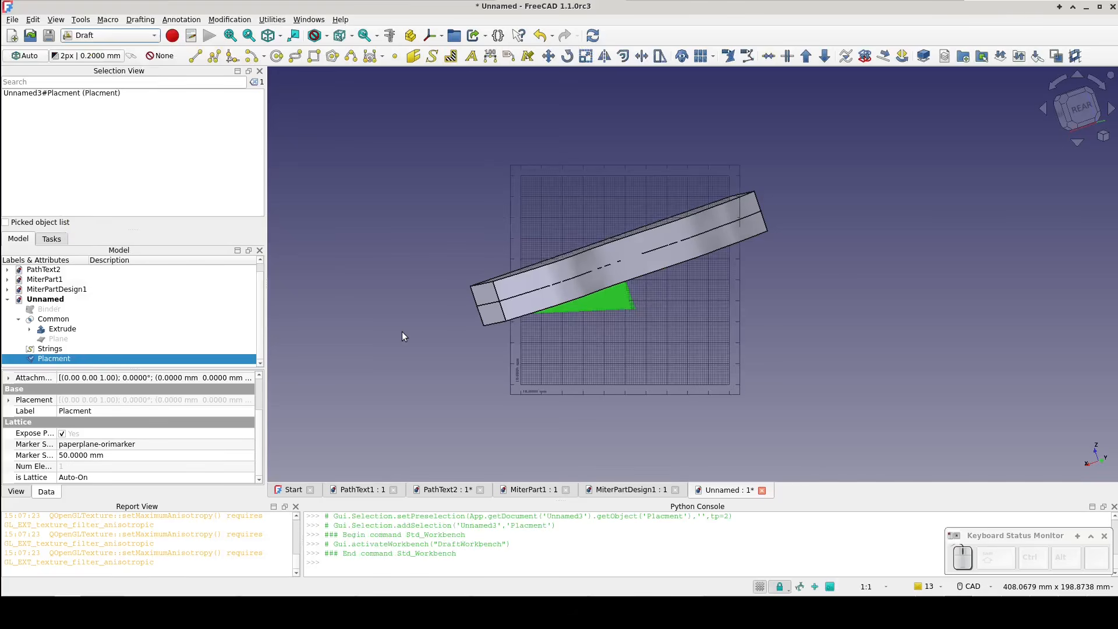
{"action": "key", "text": "g"}
{"action": "key", "text": "r"}
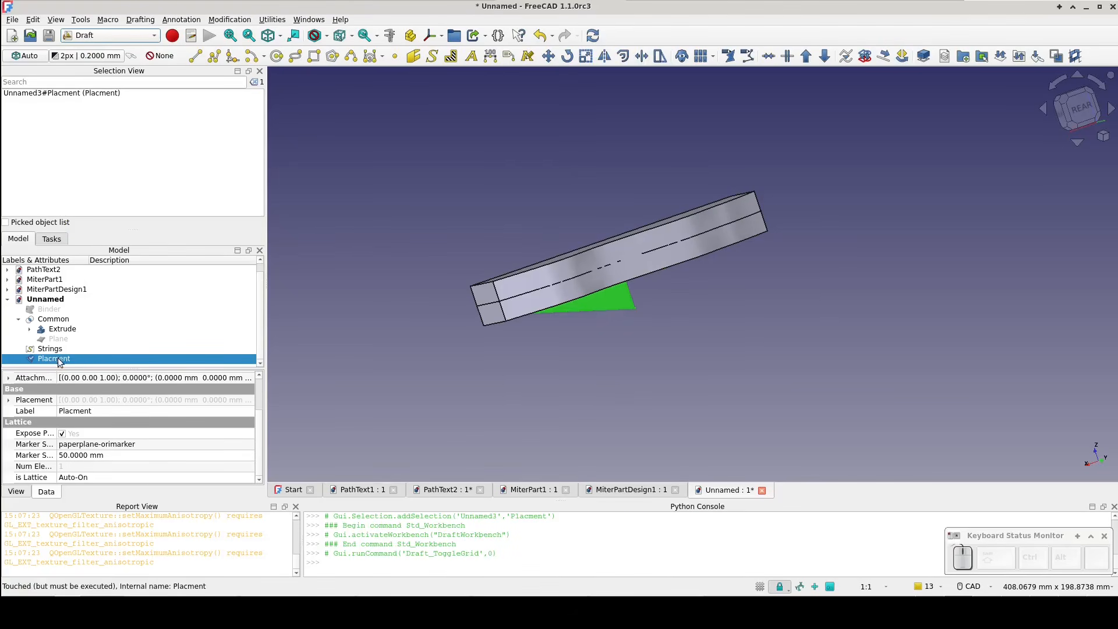
{"action": "key", "text": "ctrl+r"}
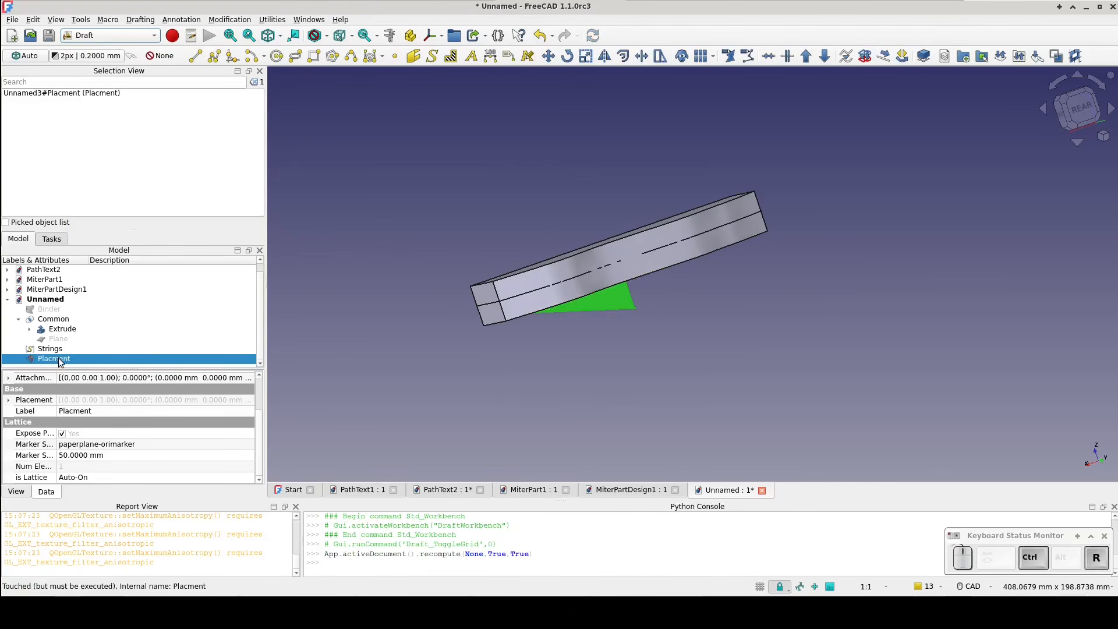
Step: Create a Draft Path Array of the placement along the Common object's wavy edge
{"action": "left_click", "coordinate": [512, 296], "text": "ctrl"}
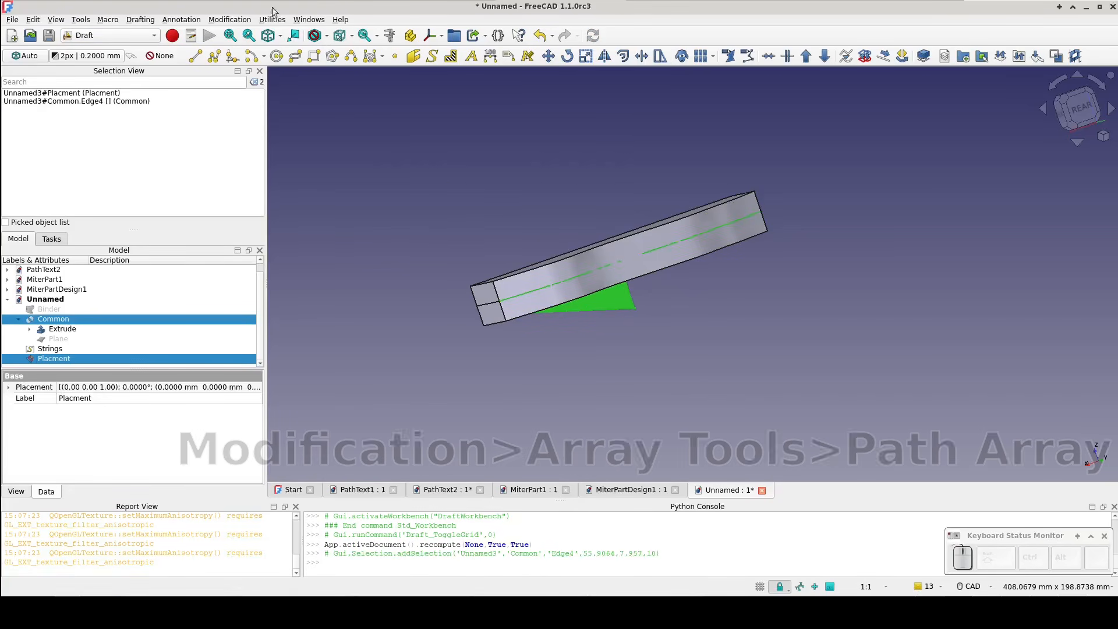
{"action": "left_click", "coordinate": [229, 19]}
{"action": "mouse_move", "coordinate": [276, 136]}
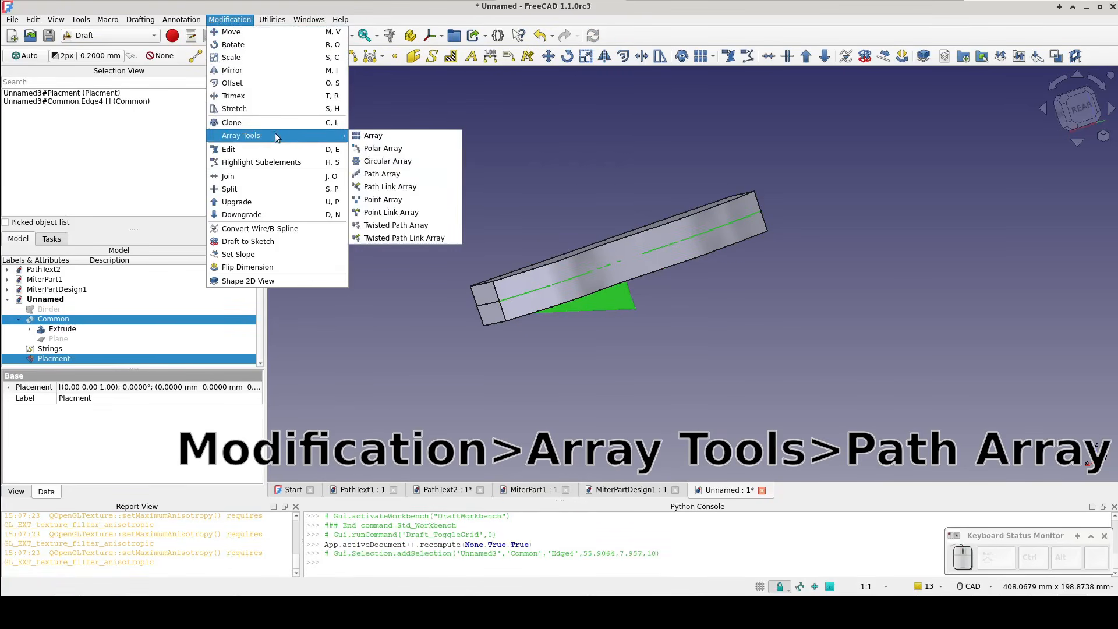
{"action": "left_click", "coordinate": [395, 175]}
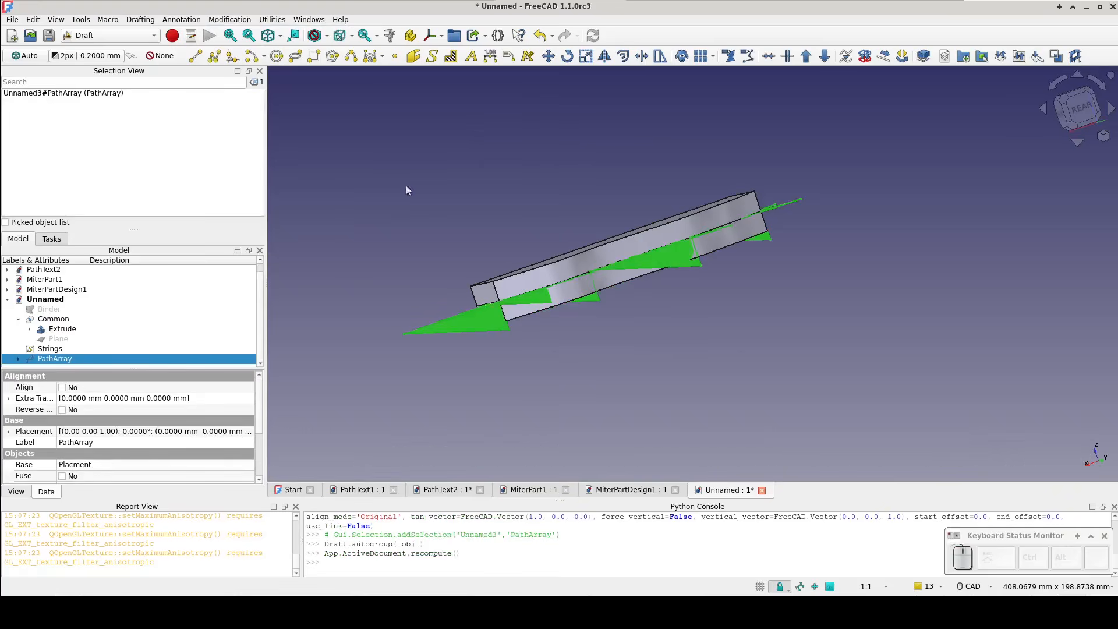
{"action": "middle_click_drag", "start_coordinate": [702, 329], "coordinate": [714, 264]}
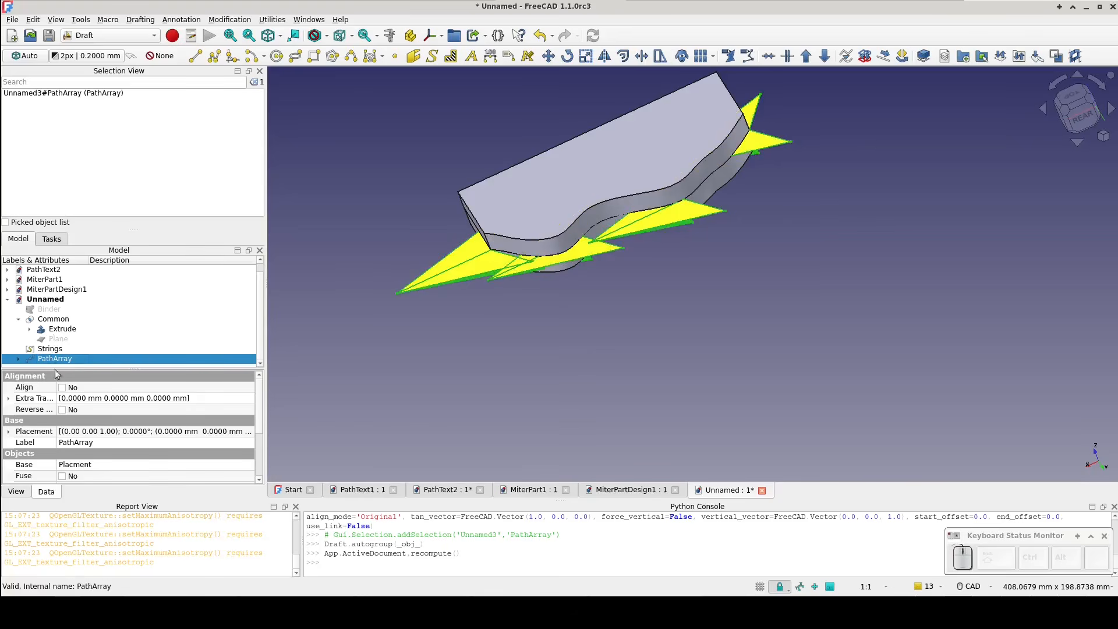
Step: Turn on Align for the path array and set its count to 7
{"action": "left_click", "coordinate": [62, 387]}
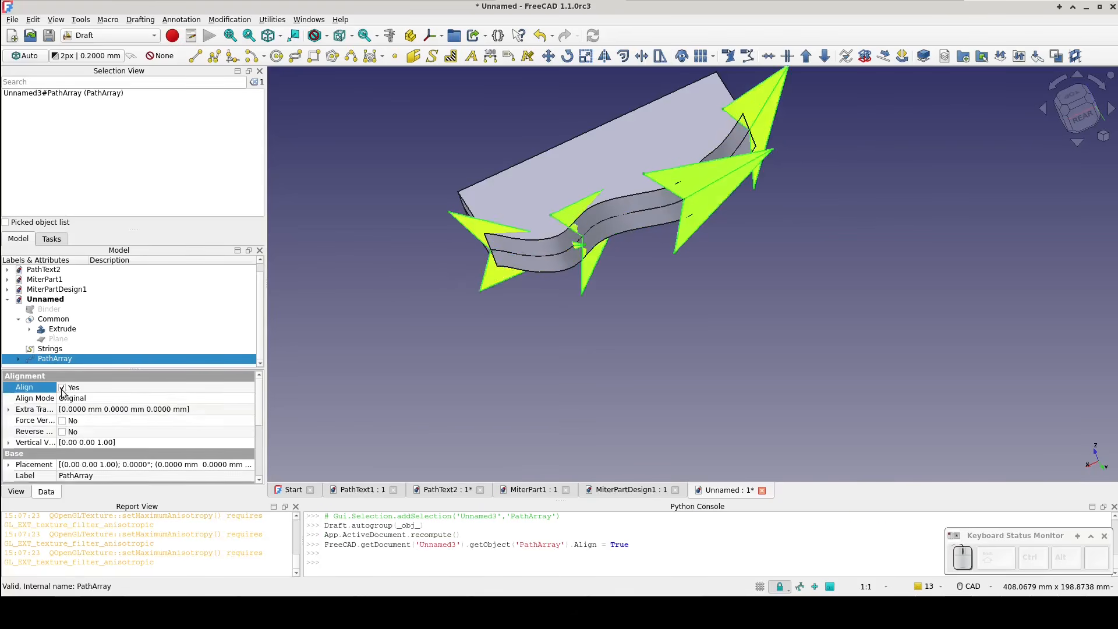
{"action": "scroll", "coordinate": [116, 404], "scroll_direction": "down", "scroll_amount": 3}
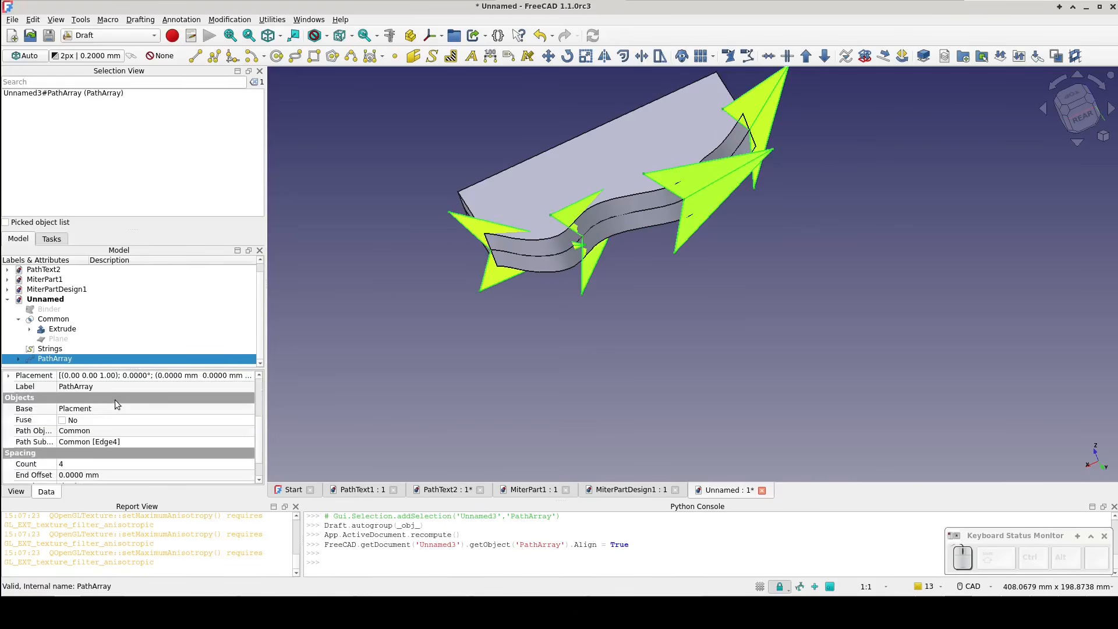
{"action": "left_click", "coordinate": [88, 464]}
{"action": "scroll", "coordinate": [88, 465], "scroll_direction": "up", "scroll_amount": 2}
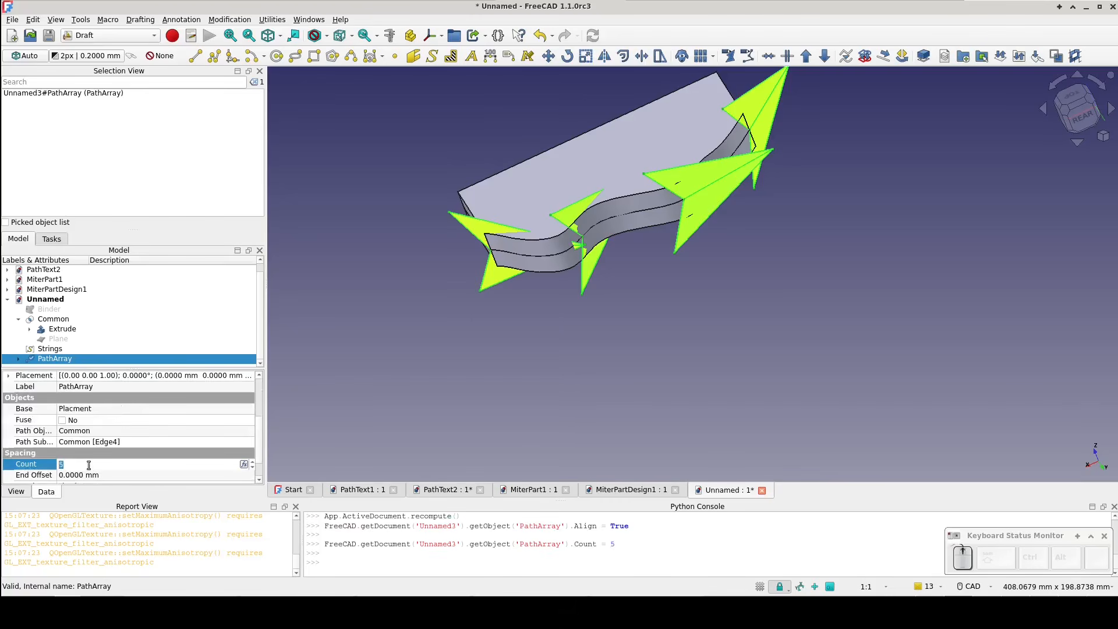
{"action": "left_click", "coordinate": [317, 427]}
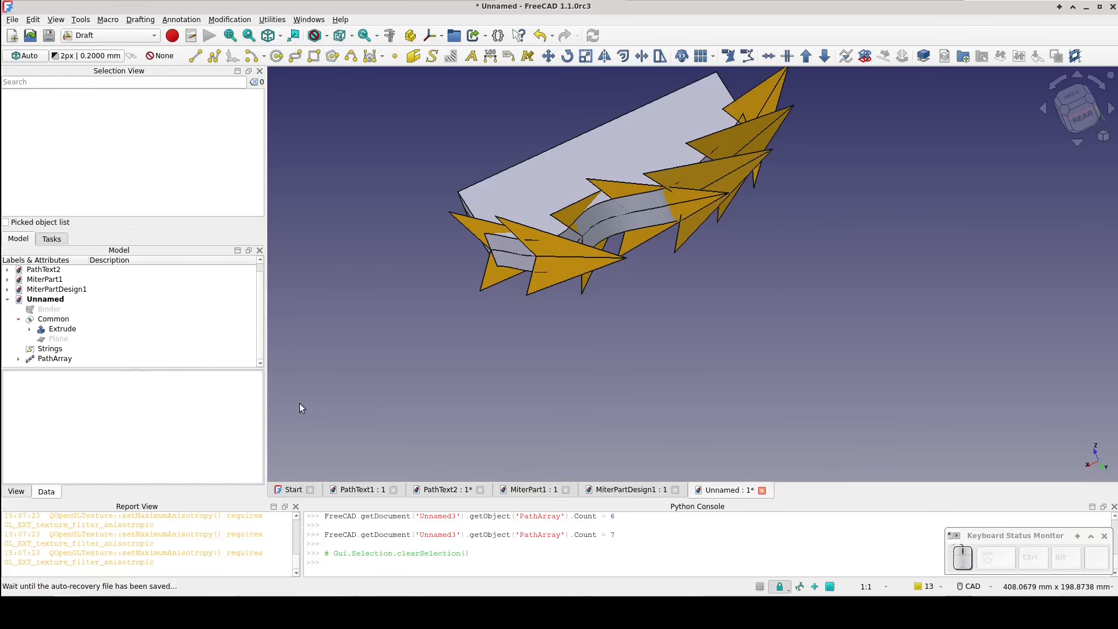
Step: Switch to the Lattice2 workbench and create an array from the PathArray's shape using internal placements
{"action": "left_click", "coordinate": [96, 37]}
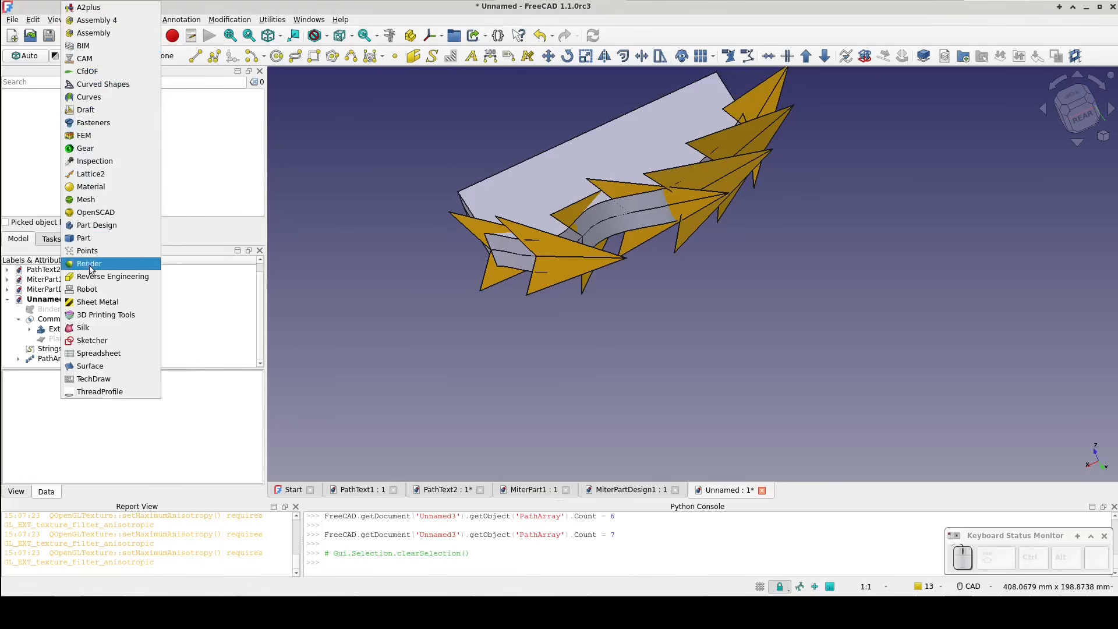
{"action": "left_click", "coordinate": [104, 172]}
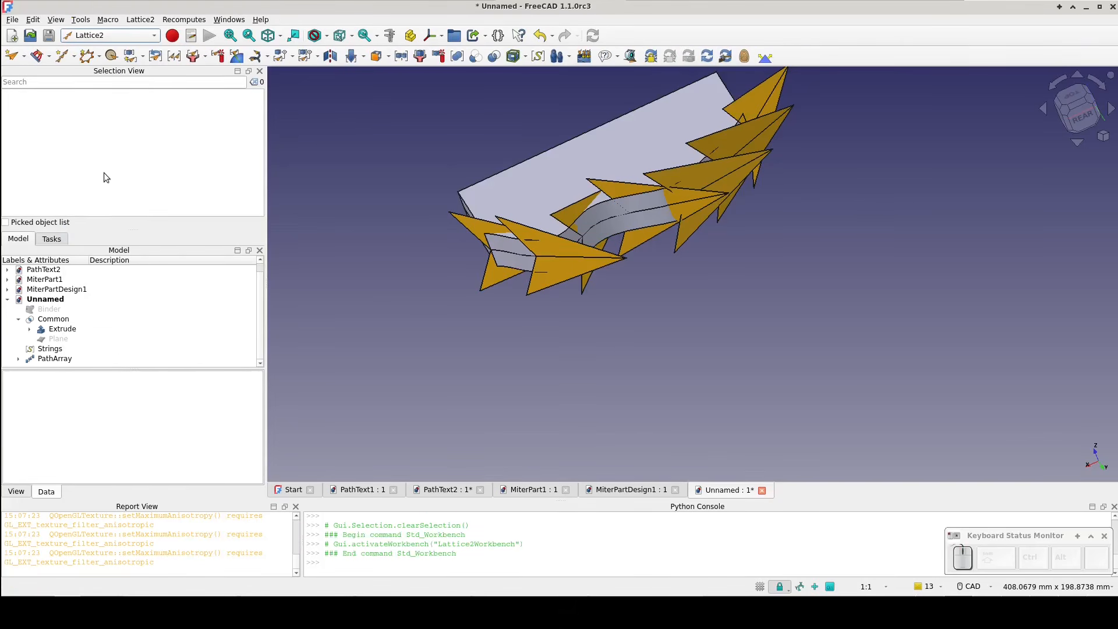
{"action": "left_click", "coordinate": [61, 359]}
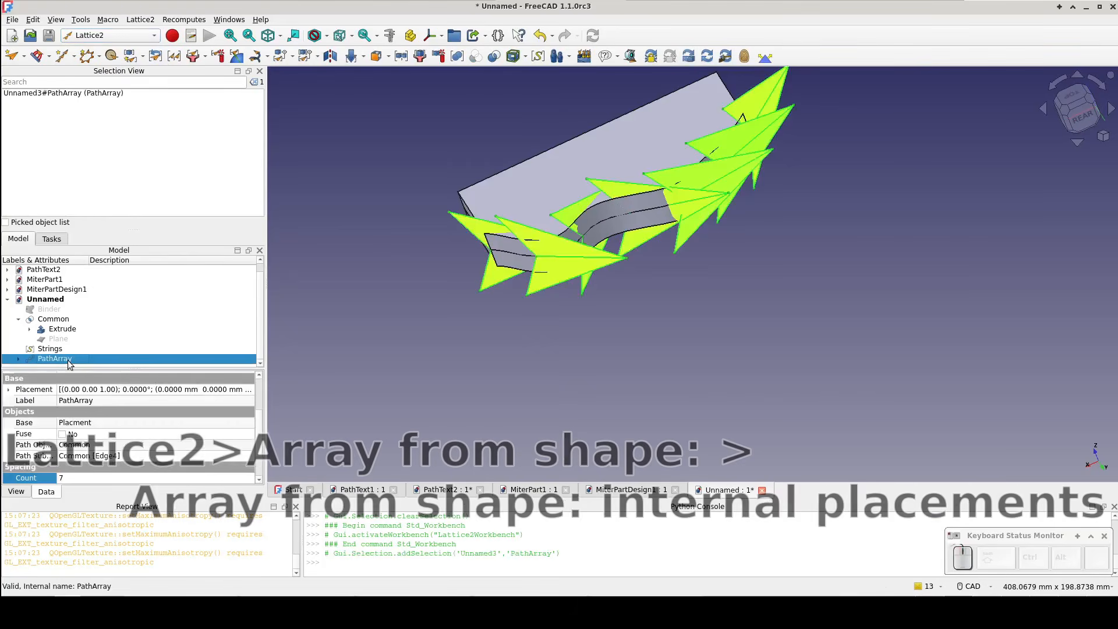
{"action": "left_click", "coordinate": [146, 20]}
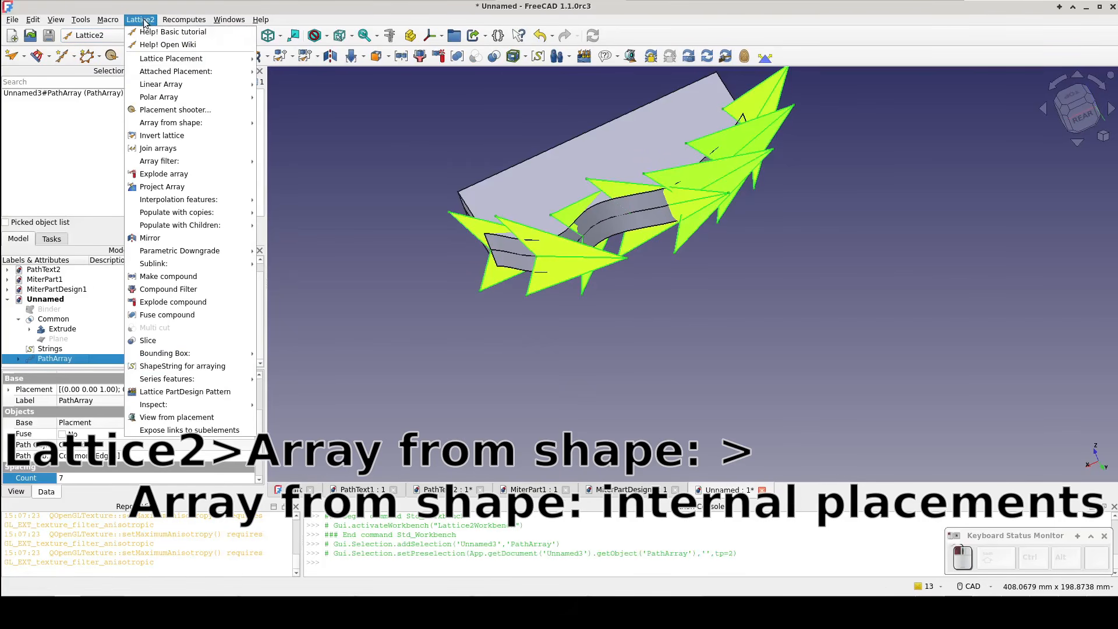
{"action": "mouse_move", "coordinate": [195, 100]}
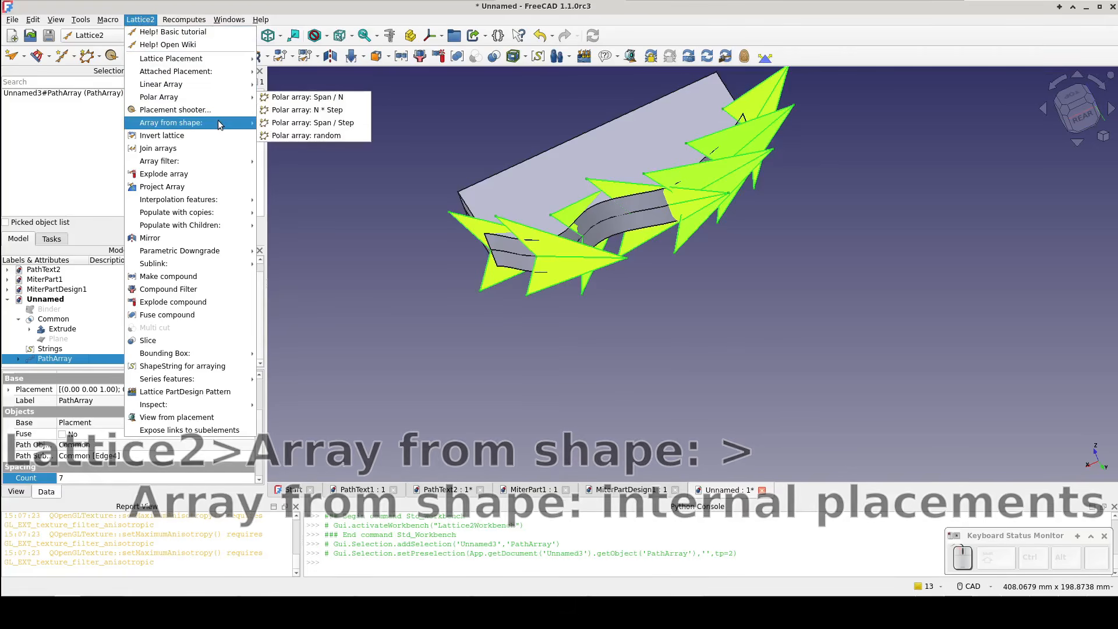
{"action": "mouse_move", "coordinate": [221, 124]}
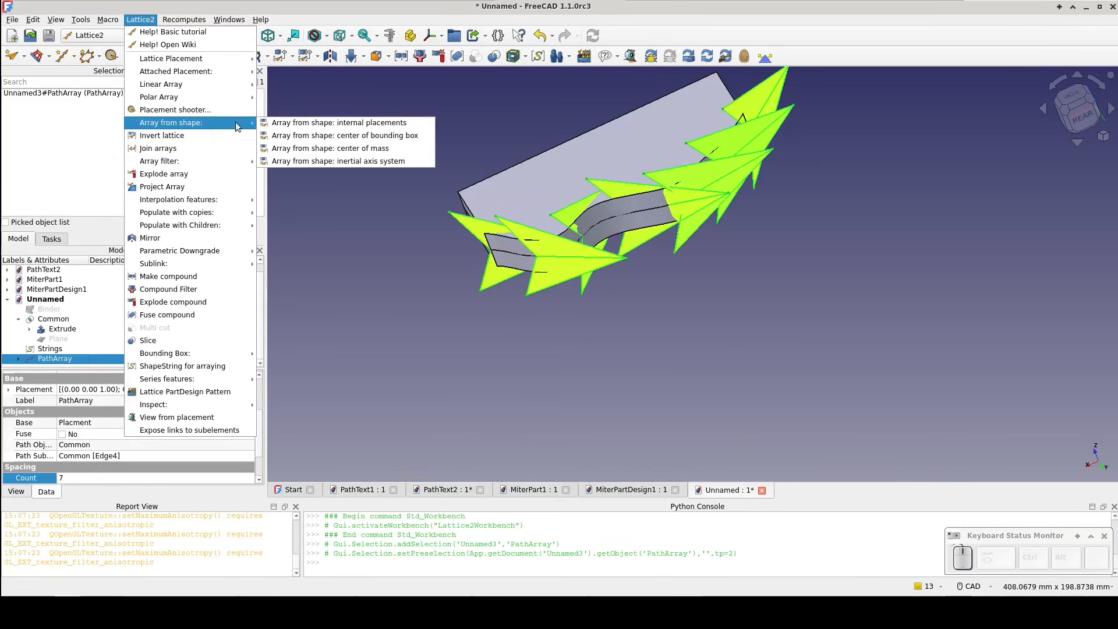
{"action": "left_click", "coordinate": [300, 123]}
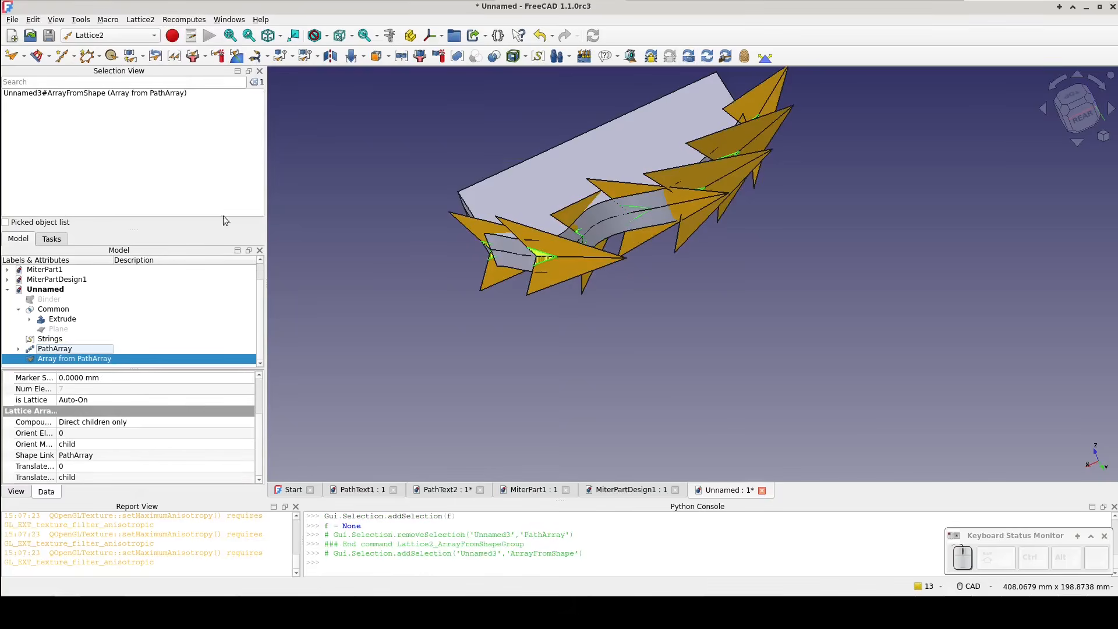
Step: Hide the PathArray and populate the Array from PathArray with the Strings letters using Lattice2's Populate with Children
{"action": "left_click", "coordinate": [76, 351]}
{"action": "key", "text": "space"}
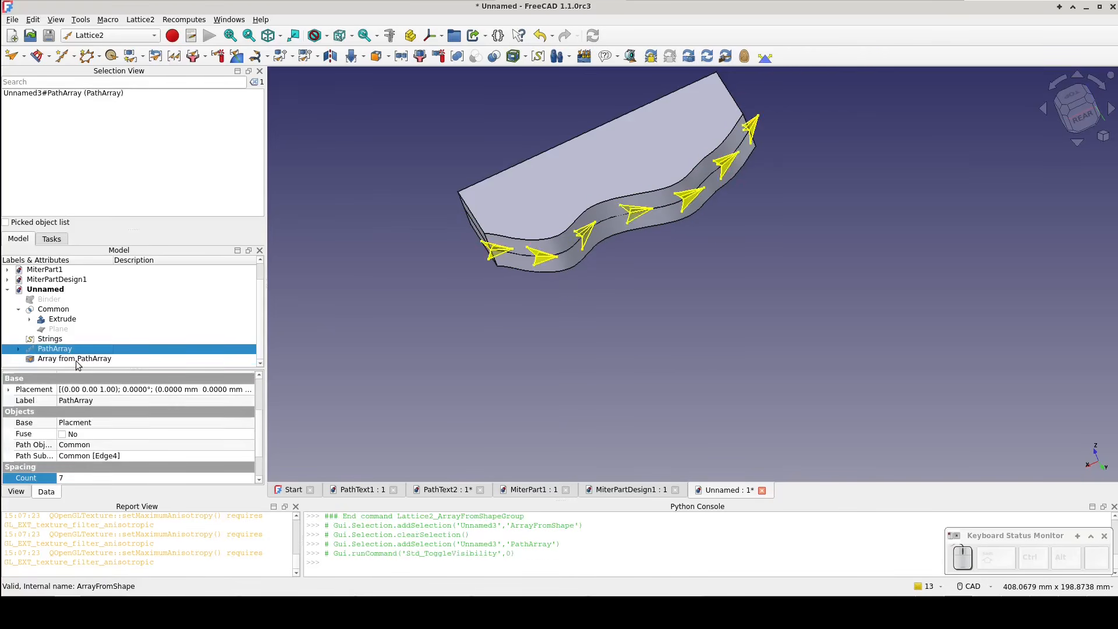
{"action": "left_click", "coordinate": [76, 359]}
{"action": "left_click", "coordinate": [50, 338], "text": "ctrl"}
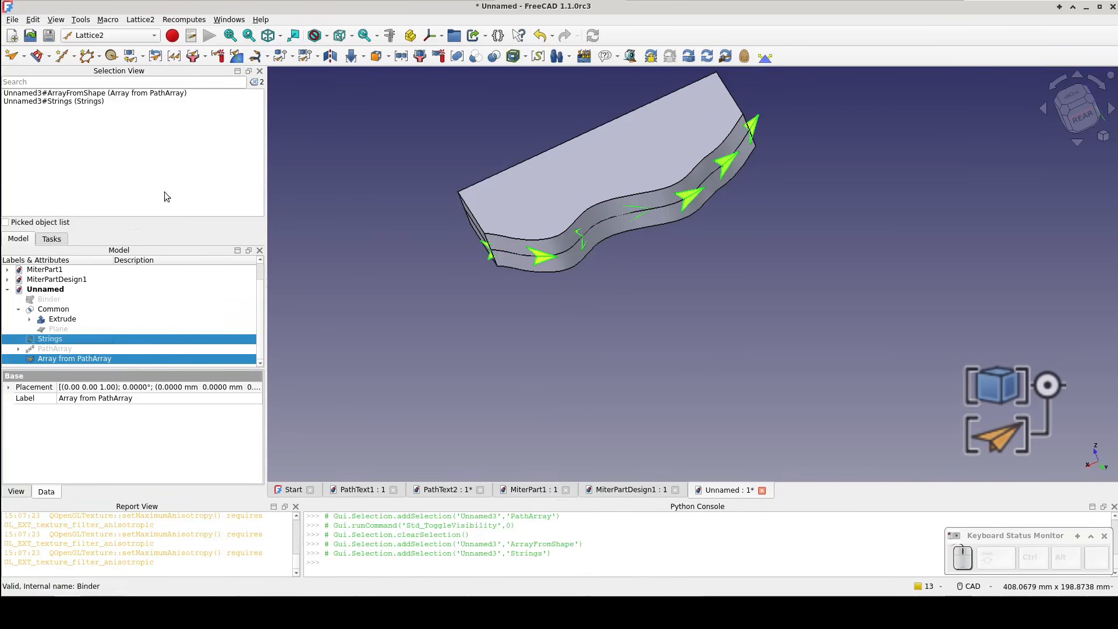
{"action": "left_click", "coordinate": [303, 62]}
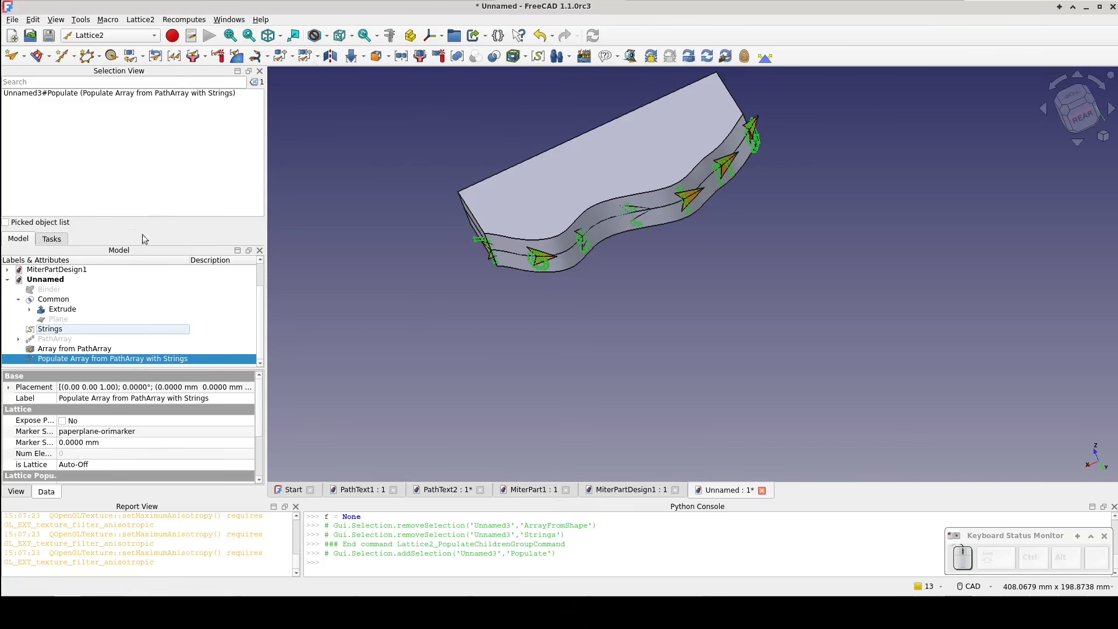
Step: Turn on Make Face for the Strings object
{"action": "left_click", "coordinate": [61, 329]}
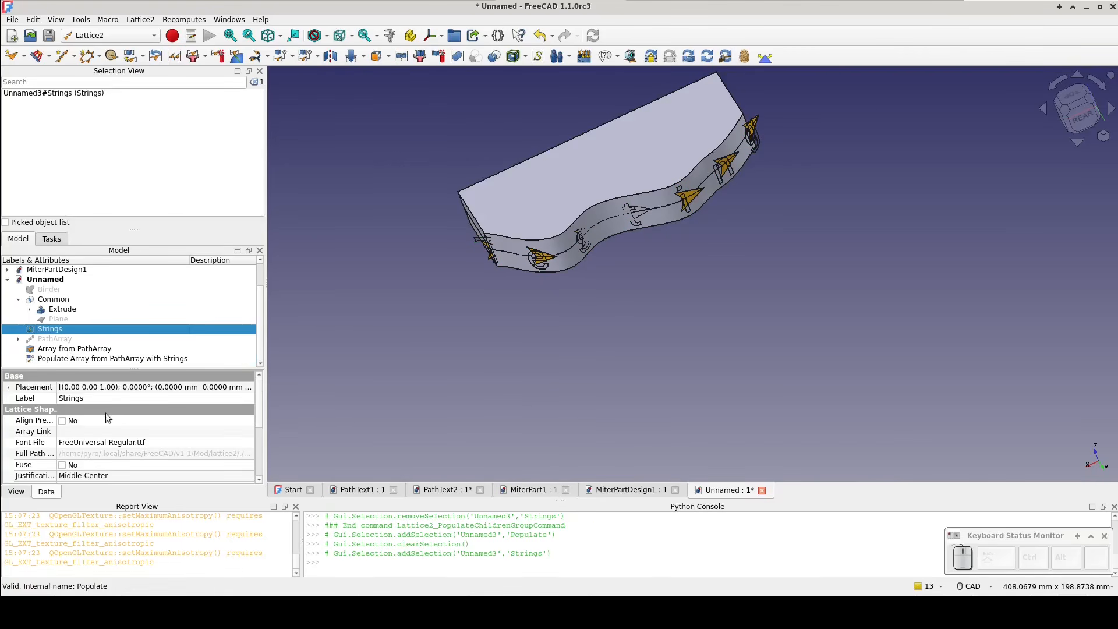
{"action": "scroll", "coordinate": [106, 413], "scroll_direction": "down", "scroll_amount": 1}
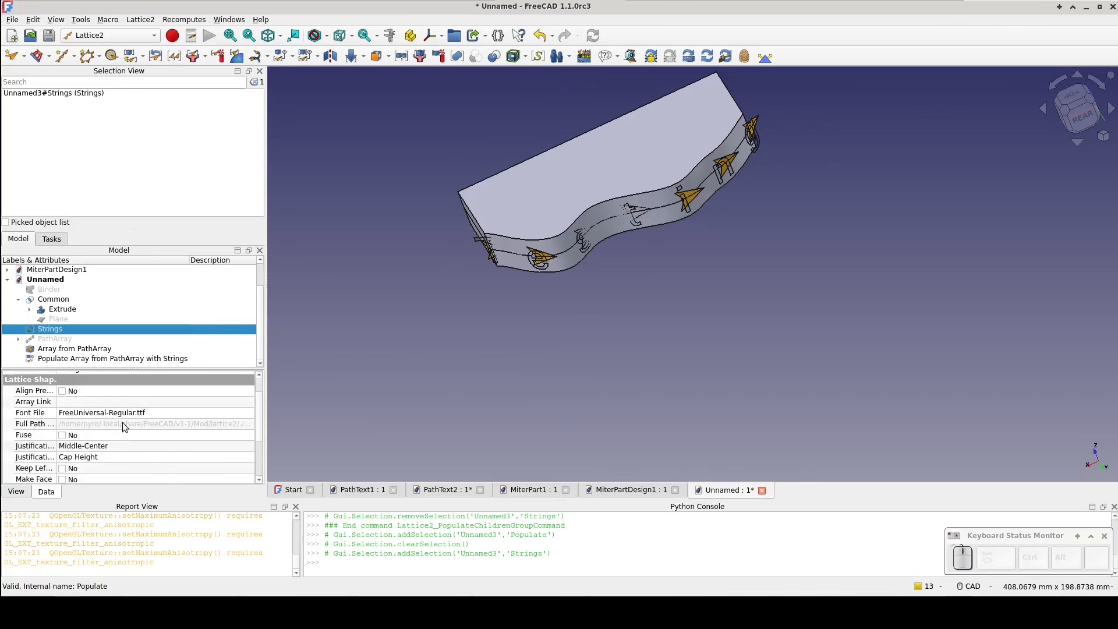
{"action": "left_click", "coordinate": [63, 480]}
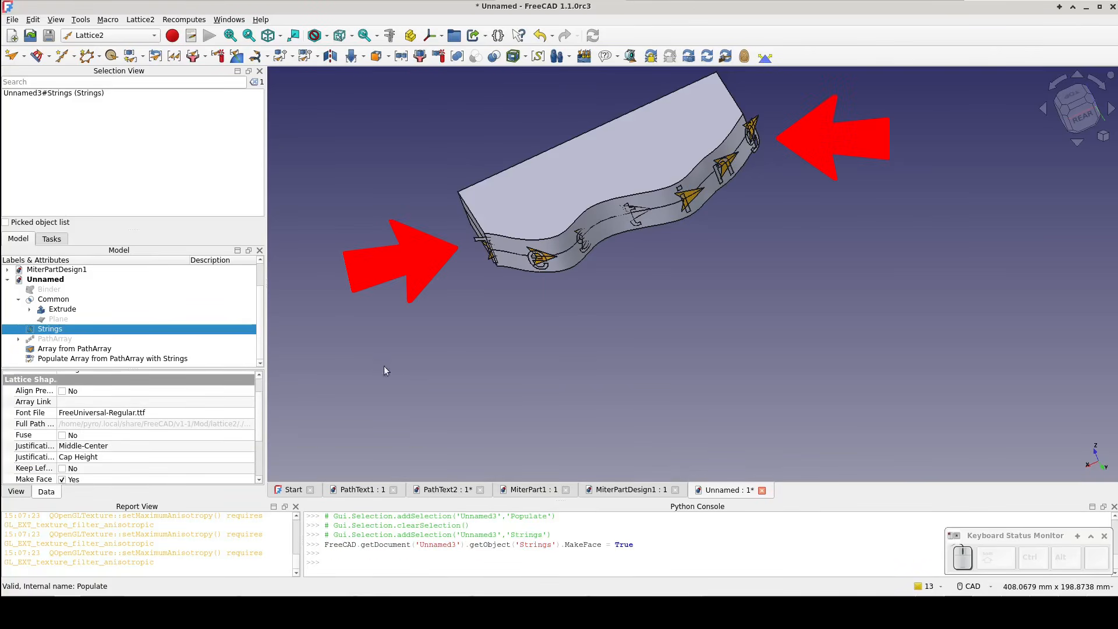
{"action": "left_click", "coordinate": [424, 361]}
{"action": "middle_click_drag", "start_coordinate": [531, 347], "coordinate": [516, 323]}
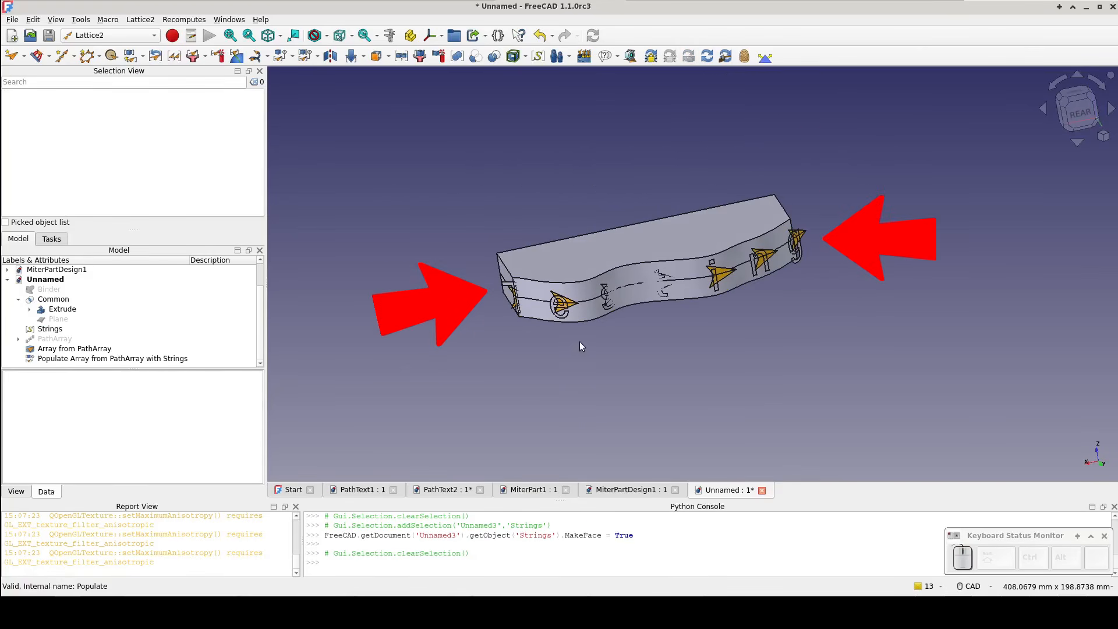
Step: Set the PathArray's End Offset and Start Offset to 7 mm each
{"action": "left_click", "coordinate": [55, 338]}
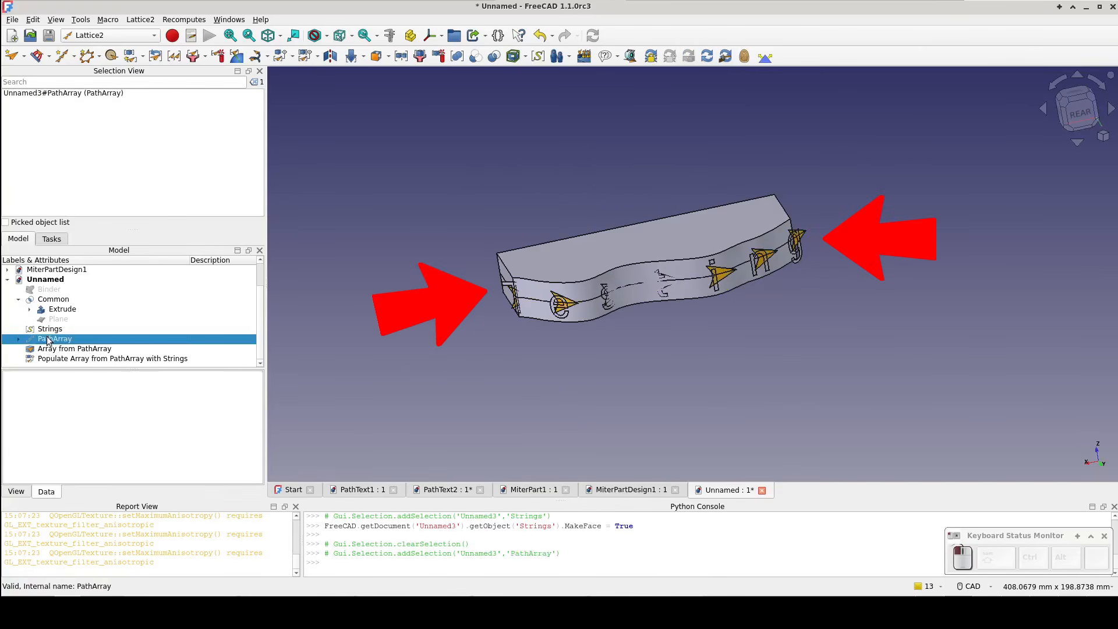
{"action": "scroll", "coordinate": [110, 409], "scroll_direction": "down", "scroll_amount": 5}
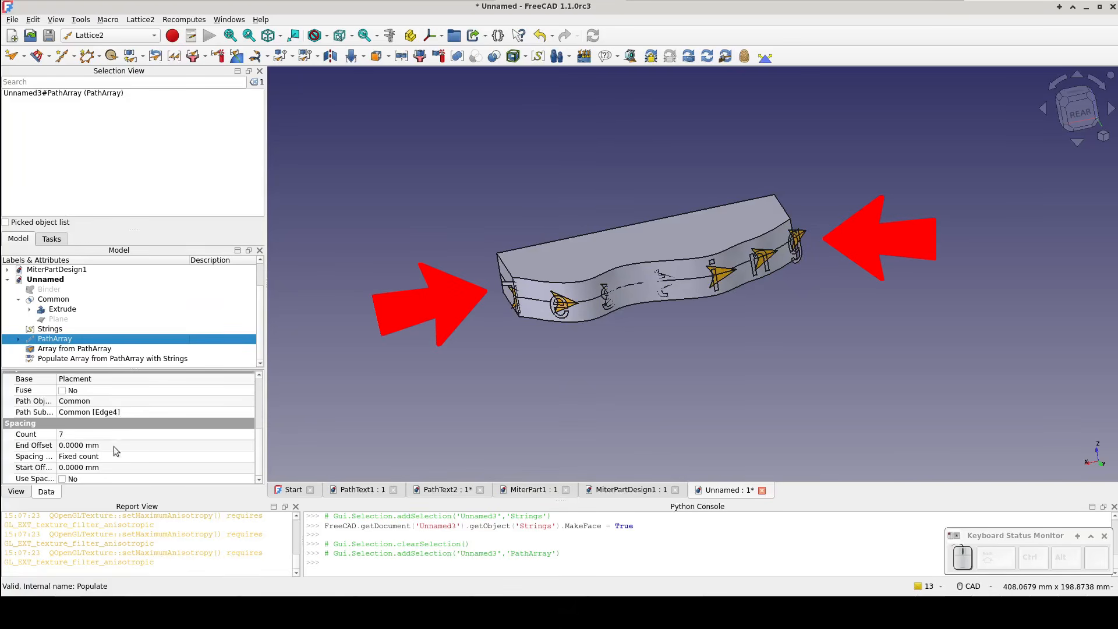
{"action": "left_click", "coordinate": [113, 446]}
{"action": "scroll", "coordinate": [114, 447], "scroll_direction": "up", "scroll_amount": 3}
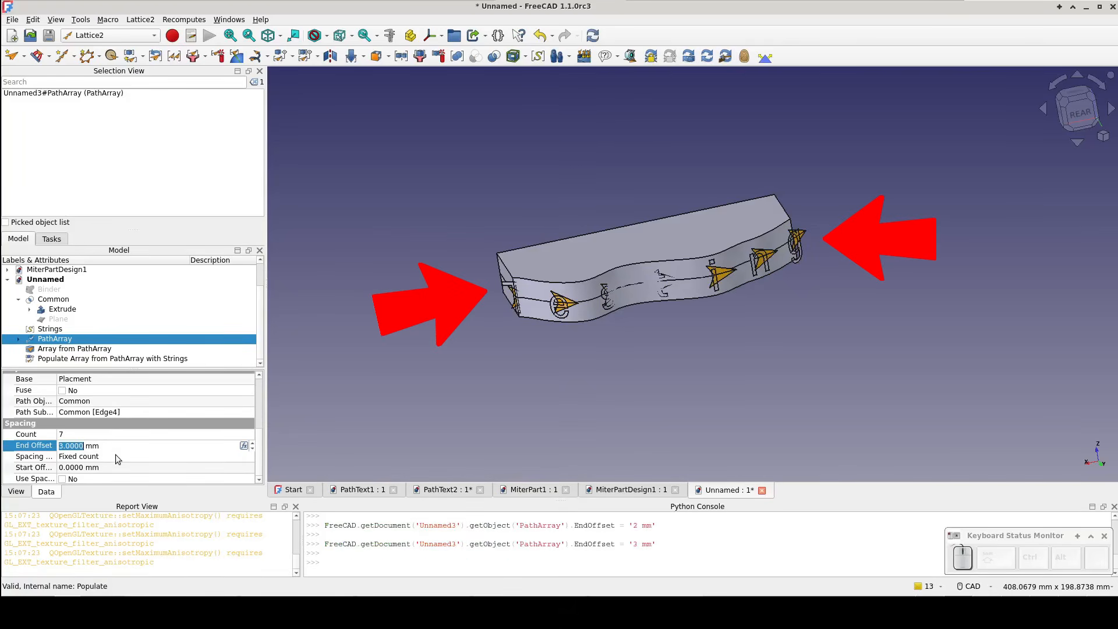
{"action": "left_click", "coordinate": [115, 459]}
{"action": "left_click", "coordinate": [118, 444]}
{"action": "scroll", "coordinate": [119, 447], "scroll_direction": "up", "scroll_amount": 4}
{"action": "left_click", "coordinate": [305, 435]}
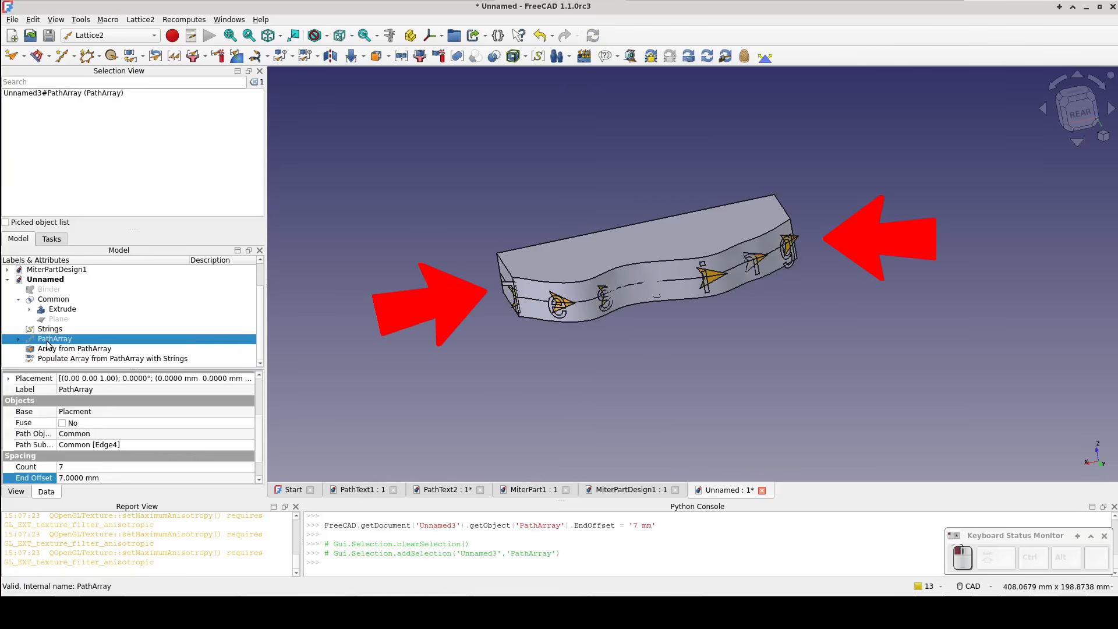
{"action": "left_click", "coordinate": [108, 467]}
{"action": "scroll", "coordinate": [108, 467], "scroll_direction": "up", "scroll_amount": 7}
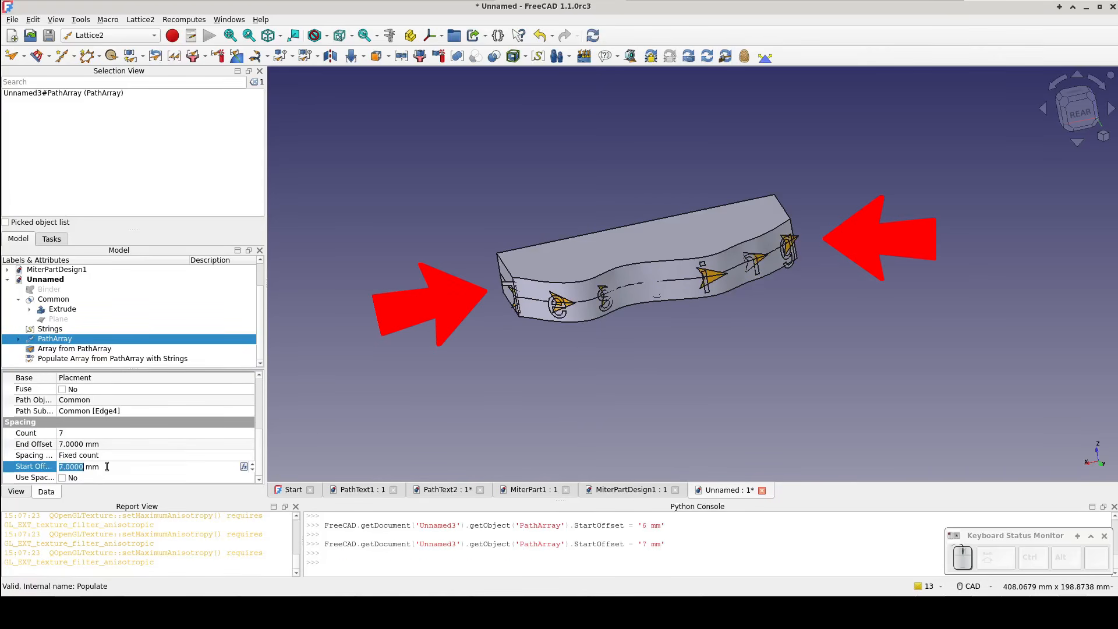
{"action": "left_click", "coordinate": [327, 408]}
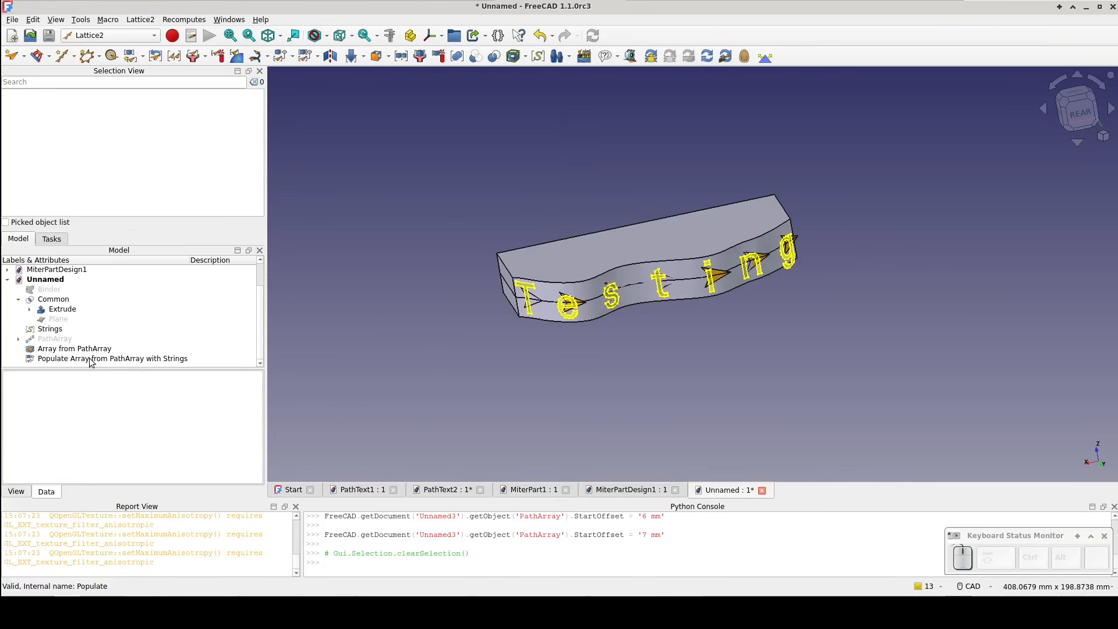
Step: Set both the End Offset and the Start Offset of the PathArray to 9 mm
{"action": "left_click", "coordinate": [64, 339]}
{"action": "left_click", "coordinate": [109, 457]}
{"action": "scroll", "coordinate": [109, 457], "scroll_direction": "up", "scroll_amount": 2}
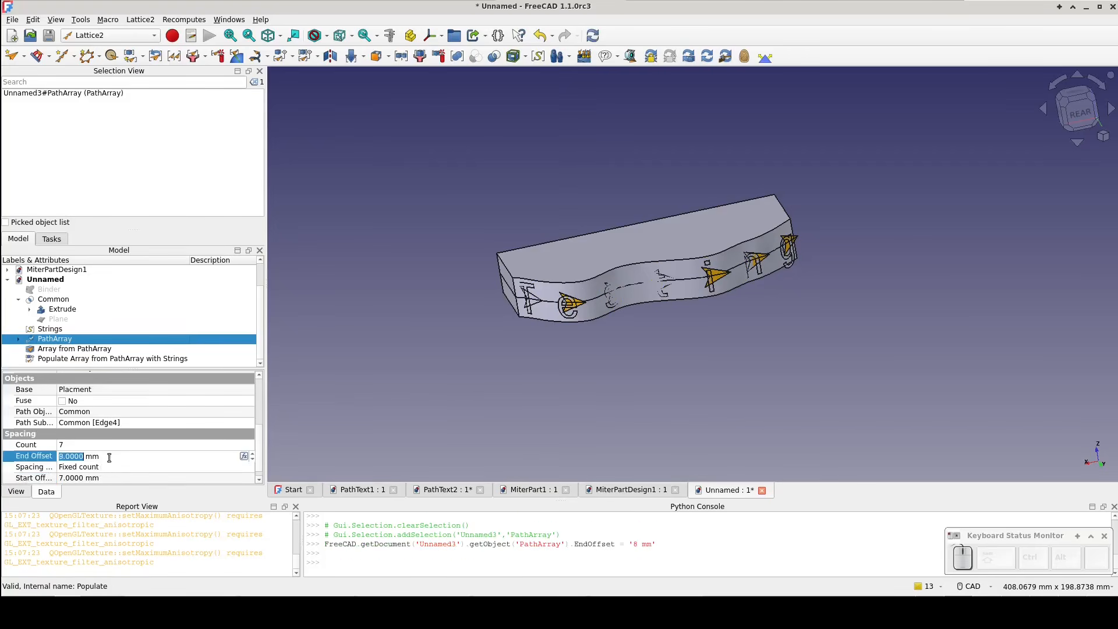
{"action": "left_click", "coordinate": [107, 478]}
{"action": "left_click", "coordinate": [312, 418]}
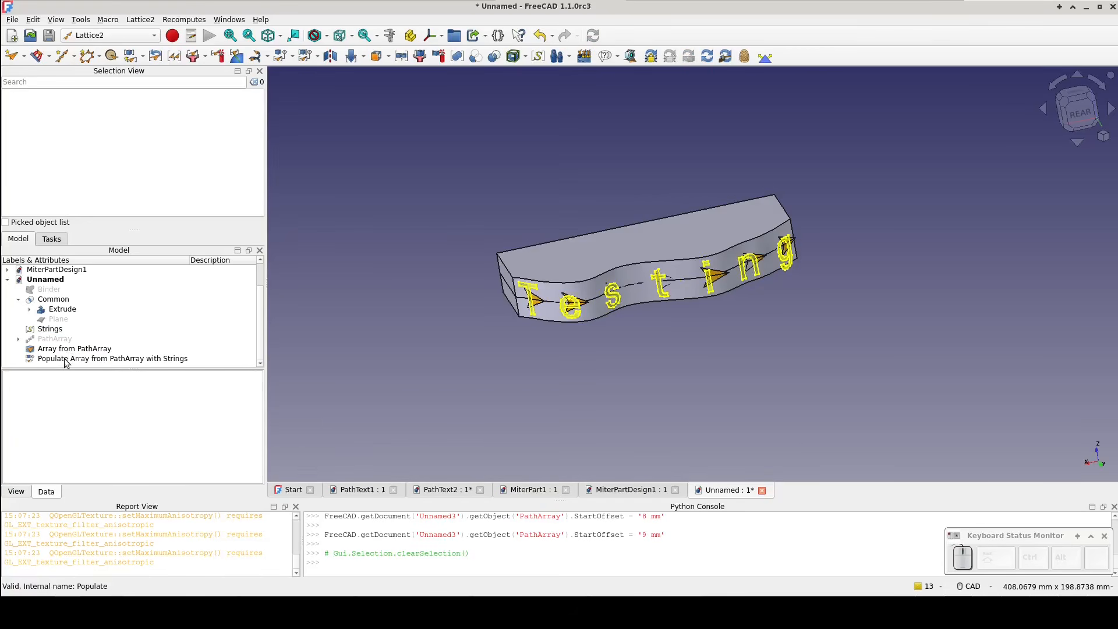
Step: Check the letters' fit on the block from the rear and set the Strings size to 8 mm
{"action": "middle_click_drag", "start_coordinate": [614, 379], "coordinate": [664, 380]}
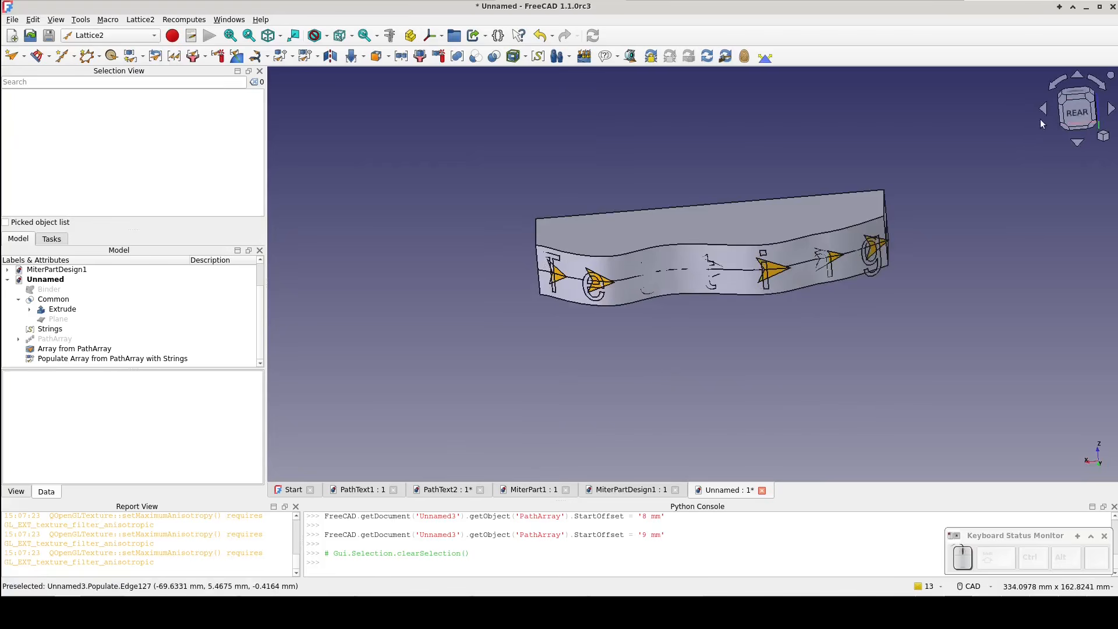
{"action": "left_click", "coordinate": [1077, 112]}
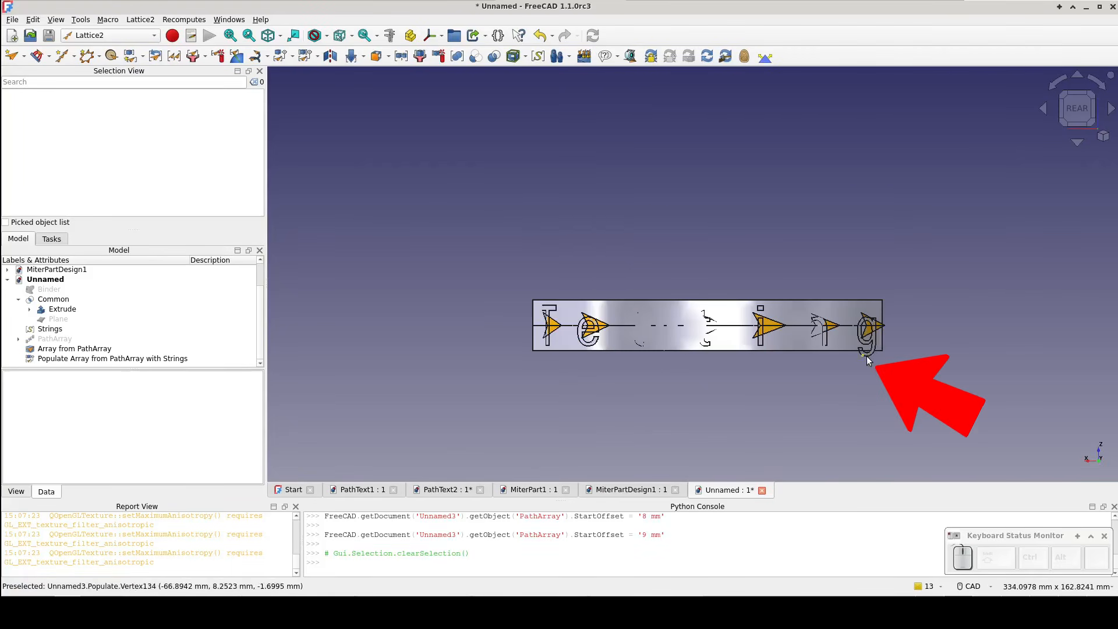
{"action": "left_click", "coordinate": [52, 330]}
{"action": "scroll", "coordinate": [137, 449], "scroll_direction": "down", "scroll_amount": 2}
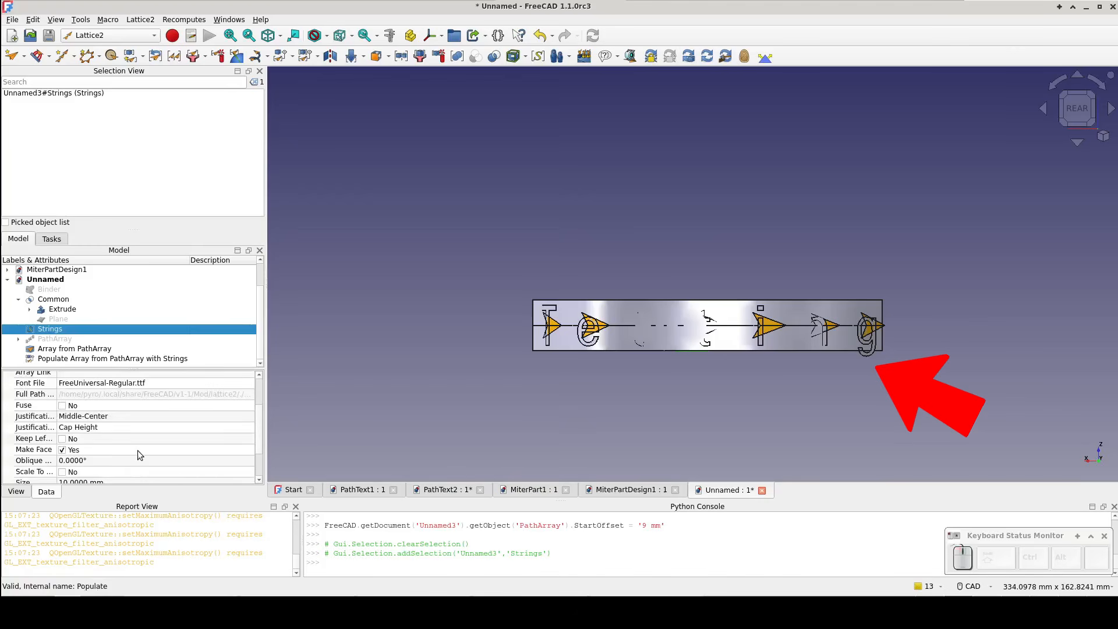
{"action": "scroll", "coordinate": [138, 449], "scroll_direction": "down", "scroll_amount": 1}
{"action": "left_click", "coordinate": [131, 453]}
{"action": "scroll", "coordinate": [131, 453], "scroll_direction": "down", "scroll_amount": 1}
{"action": "scroll", "coordinate": [131, 453], "scroll_direction": "down", "scroll_amount": 1}
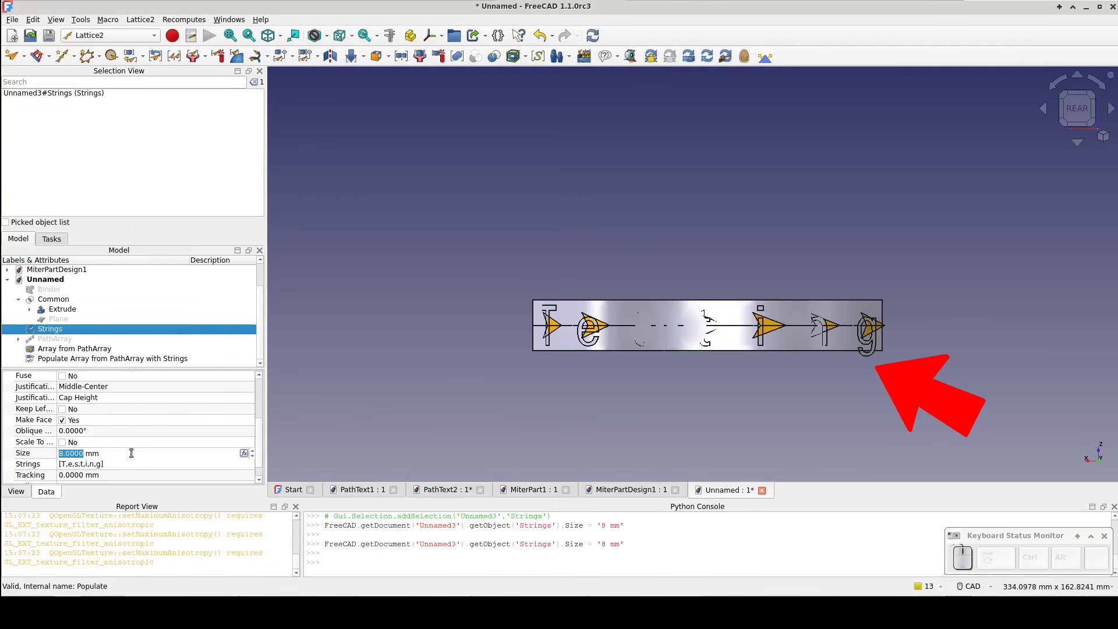
{"action": "left_click", "coordinate": [291, 431]}
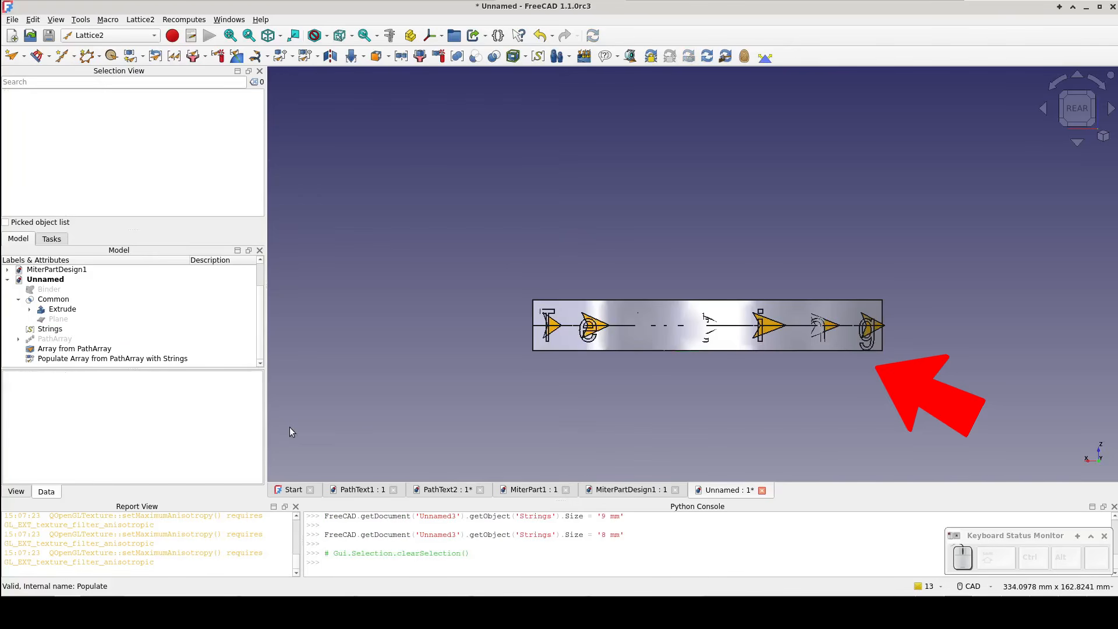
Step: Reduce the size of the Strings letters to 7 mm
{"action": "left_click", "coordinate": [50, 329]}
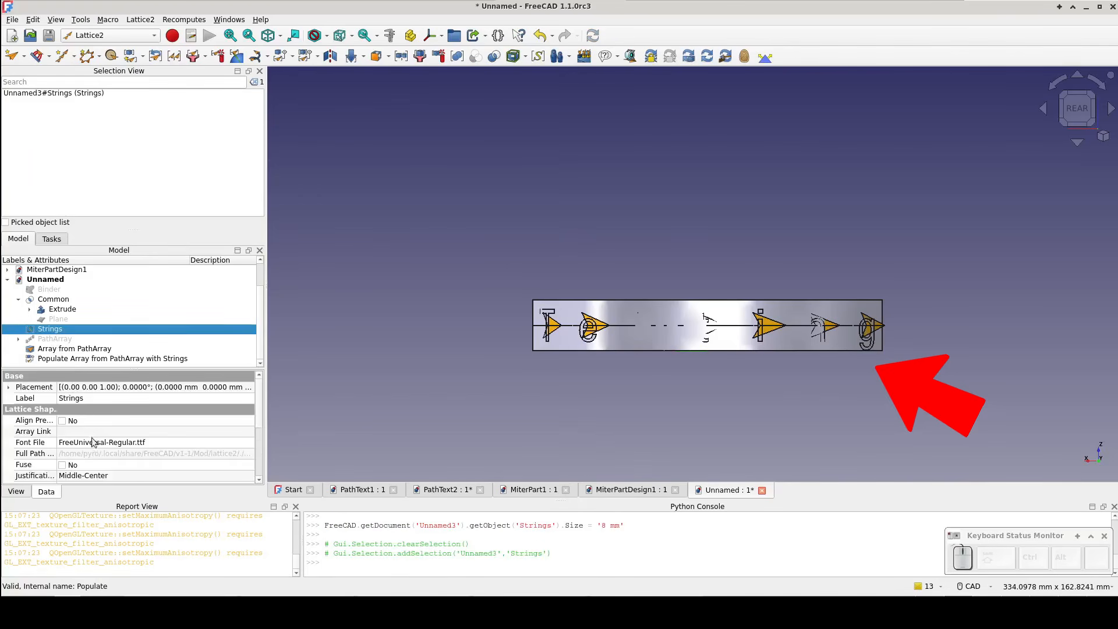
{"action": "scroll", "coordinate": [95, 443], "scroll_direction": "down", "scroll_amount": 2}
{"action": "scroll", "coordinate": [100, 466], "scroll_direction": "down", "scroll_amount": 1}
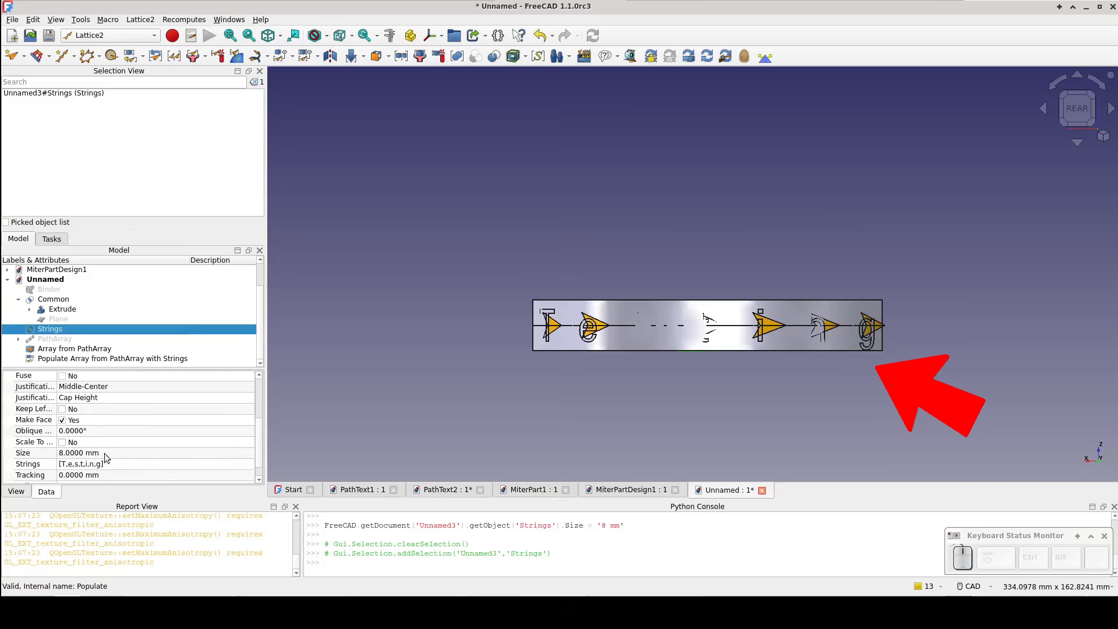
{"action": "left_click", "coordinate": [105, 453]}
{"action": "type", "text": "7"}
{"action": "key", "text": "Return"}
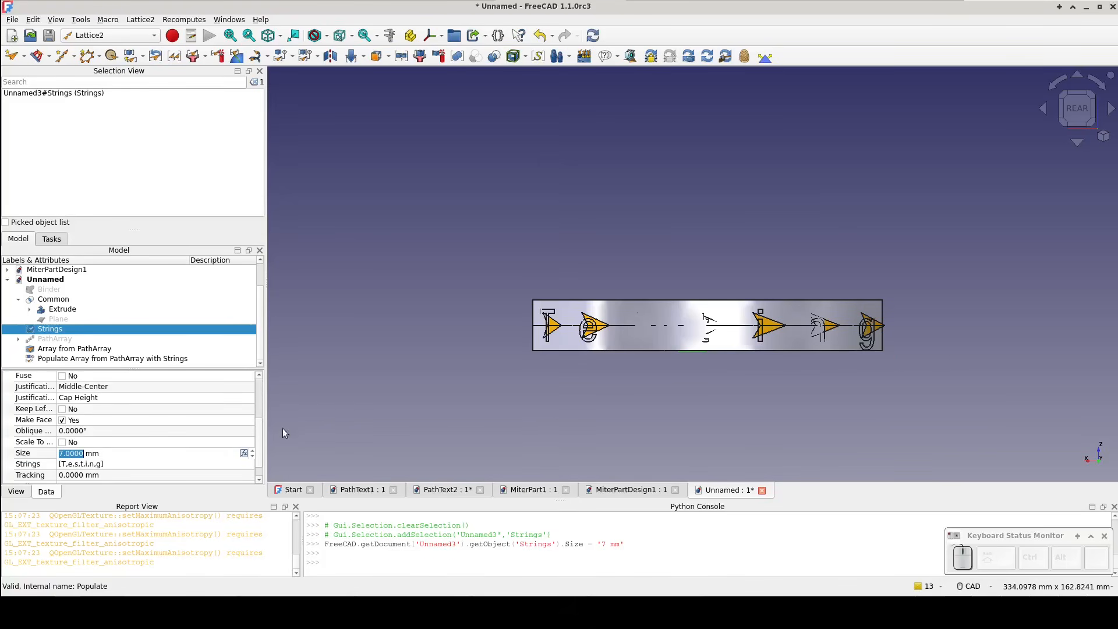
{"action": "left_click", "coordinate": [316, 424]}
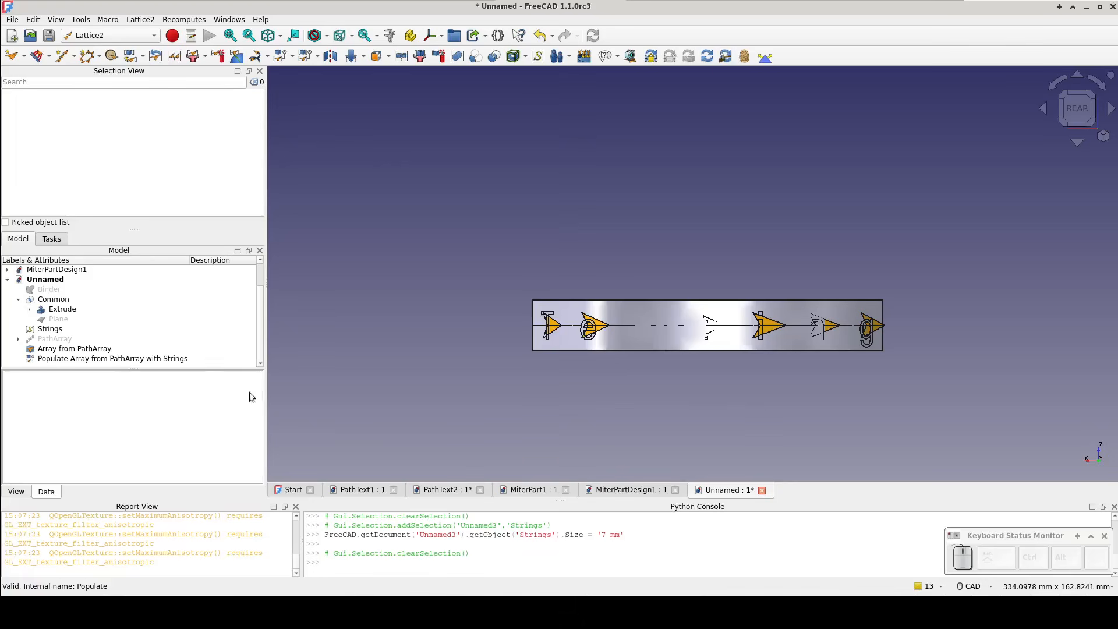
Step: Extrude the individual letter shapes of the populated array with the Extruder command and show the Extruder's properties
{"action": "left_click", "coordinate": [156, 359]}
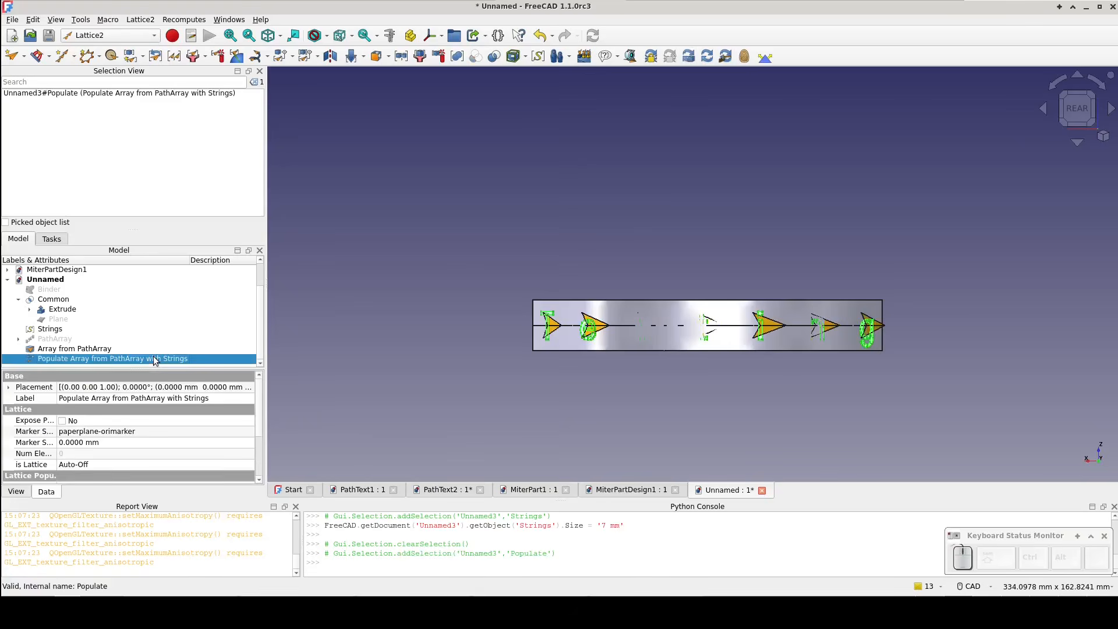
{"action": "scroll", "coordinate": [121, 36], "scroll_direction": "down", "scroll_amount": 1}
{"action": "scroll", "coordinate": [120, 36], "scroll_direction": "up", "scroll_amount": 1}
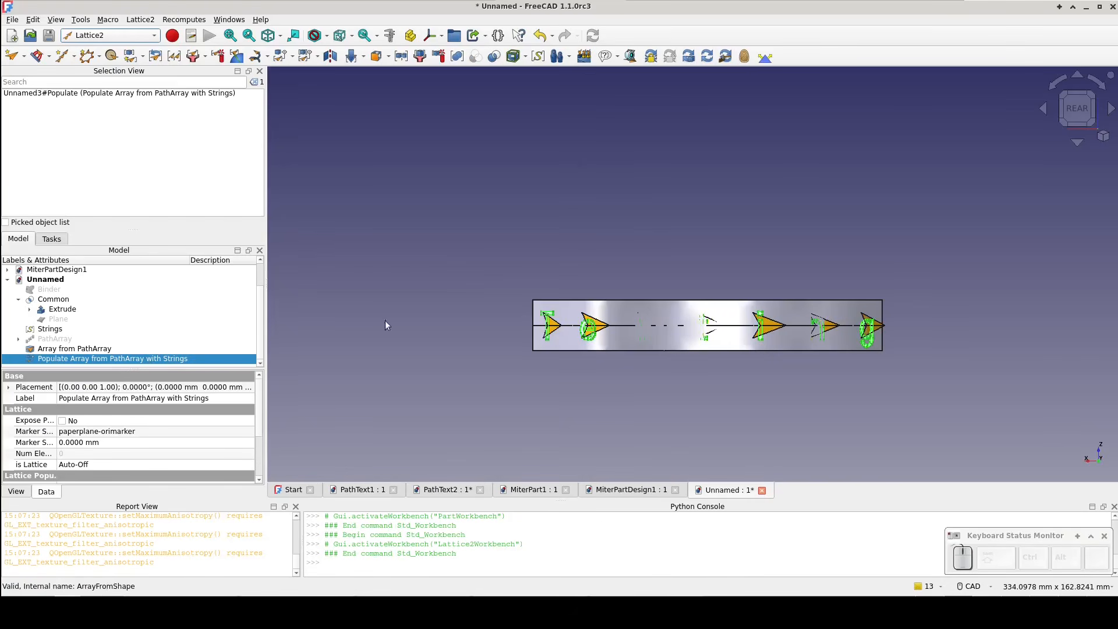
{"action": "left_click", "coordinate": [765, 58]}
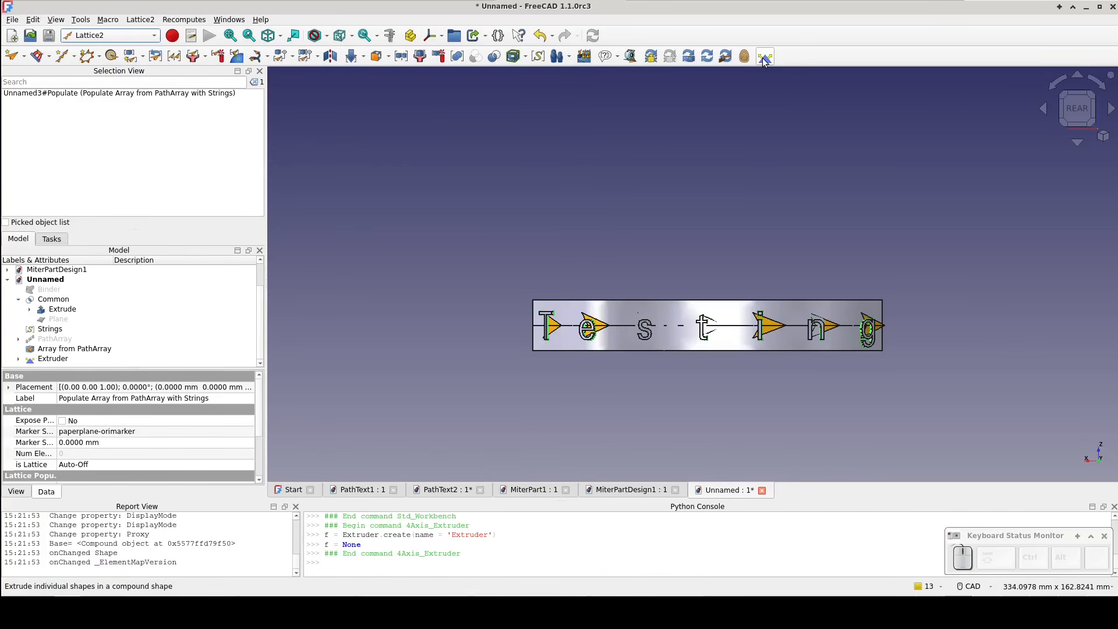
{"action": "left_click", "coordinate": [58, 358]}
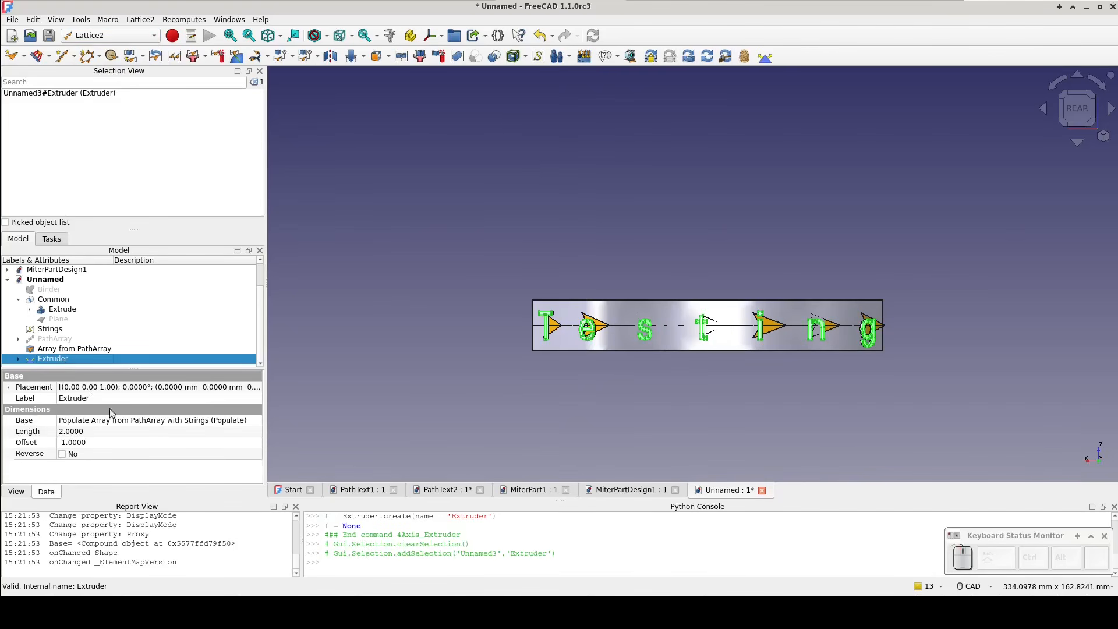
Step: Set the Extruder's Offset to -2 and its Length to 3 for the letter shapes
{"action": "left_click", "coordinate": [109, 444]}
{"action": "scroll", "coordinate": [110, 444], "scroll_direction": "down", "scroll_amount": 1}
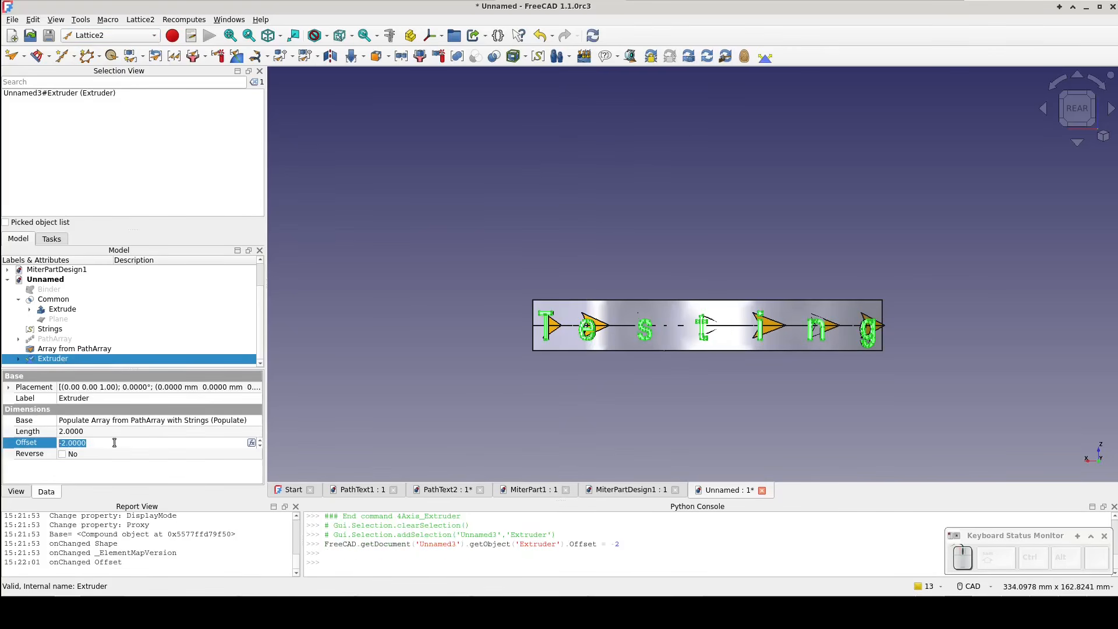
{"action": "left_click", "coordinate": [120, 431]}
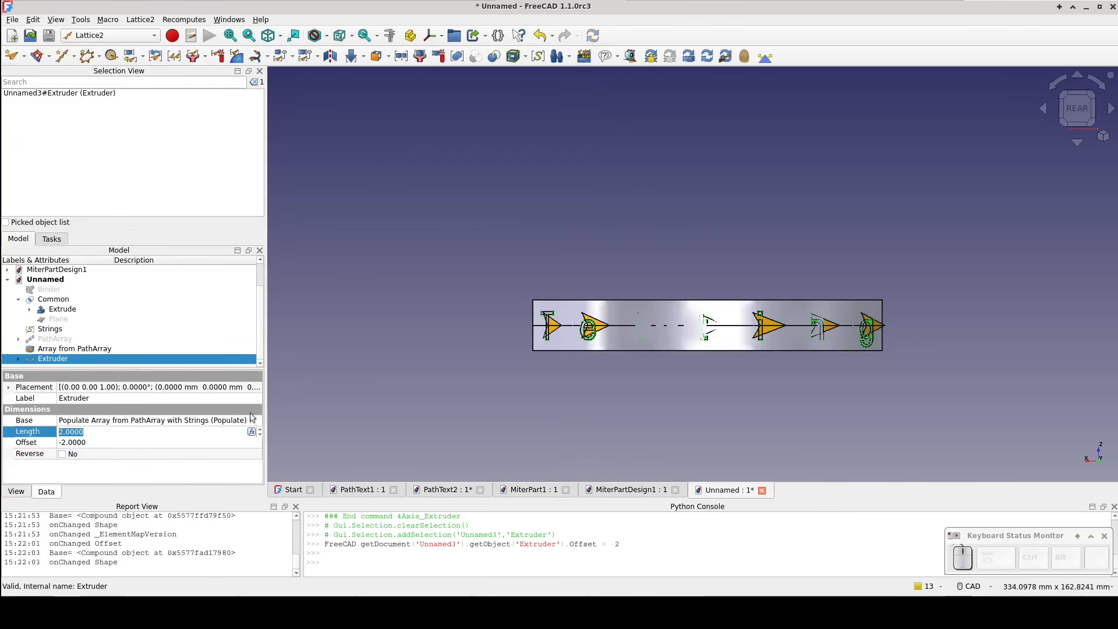
{"action": "left_click", "coordinate": [407, 376]}
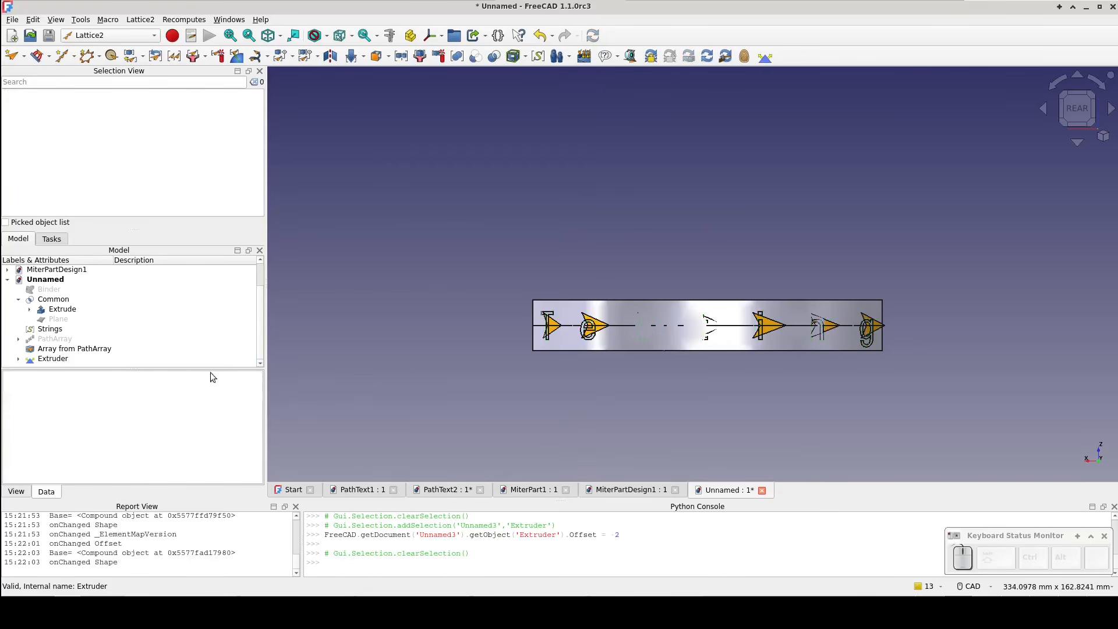
{"action": "left_click", "coordinate": [69, 360]}
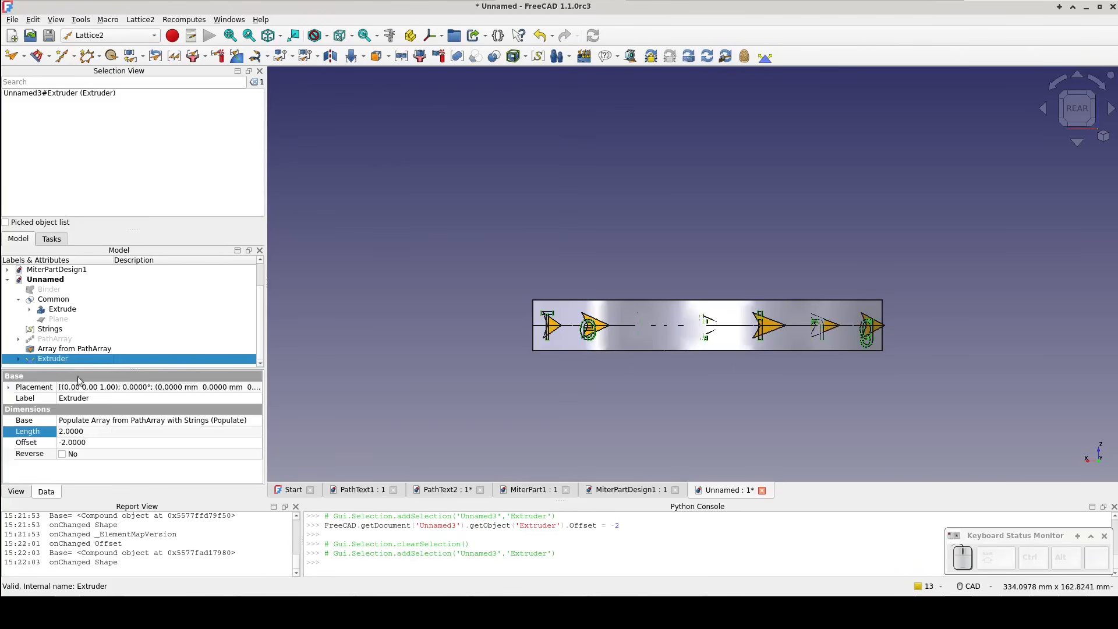
{"action": "left_click", "coordinate": [107, 431]}
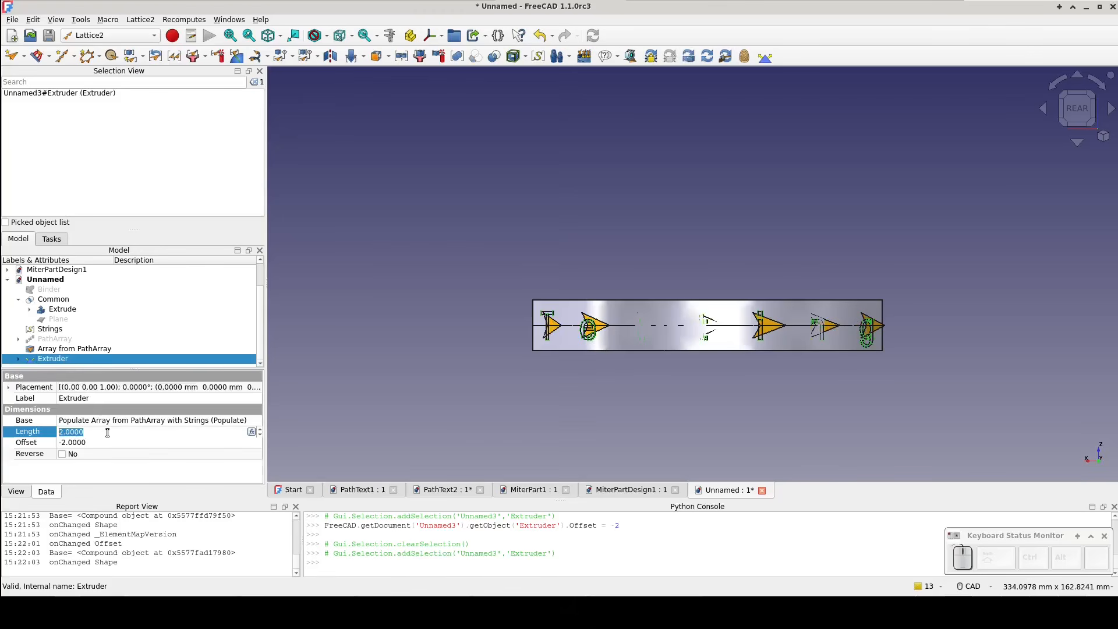
{"action": "scroll", "coordinate": [107, 432], "scroll_direction": "up", "scroll_amount": 1}
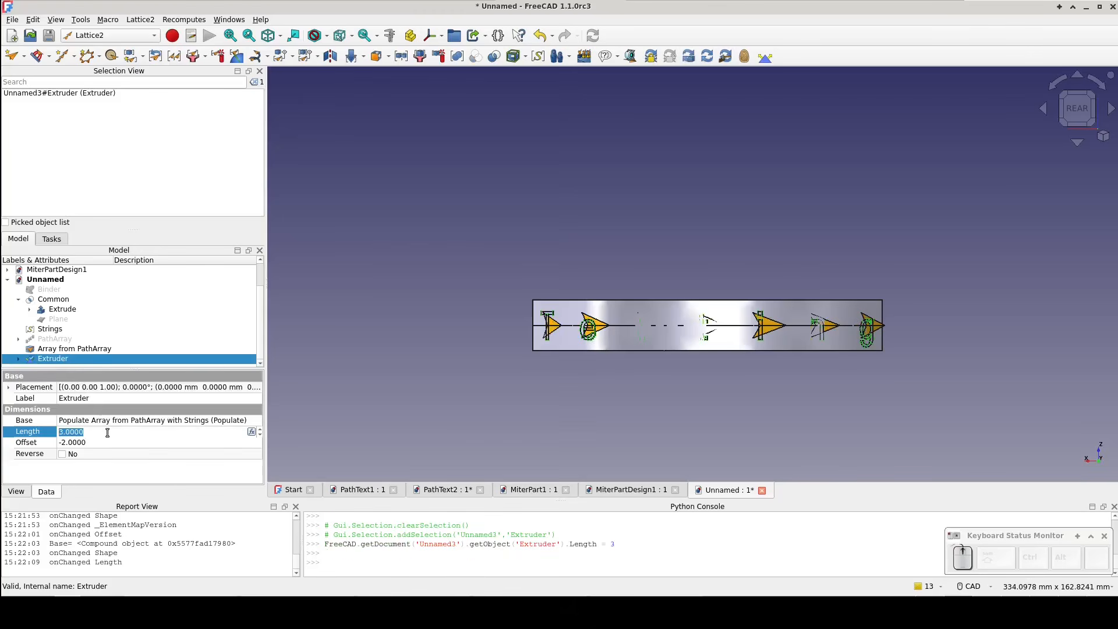
{"action": "left_click", "coordinate": [306, 400]}
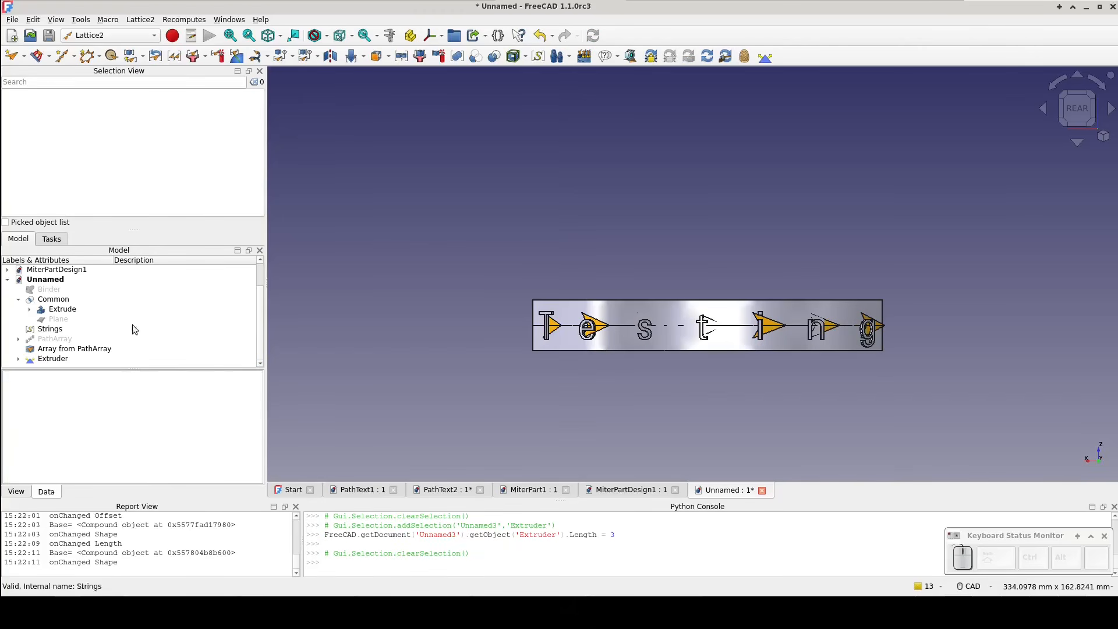
Step: Subtract the Extruder letters from the wavy Extrude block with the Part workbench's Cut operation
{"action": "left_click", "coordinate": [62, 309]}
{"action": "left_click", "coordinate": [54, 359], "text": "ctrl"}
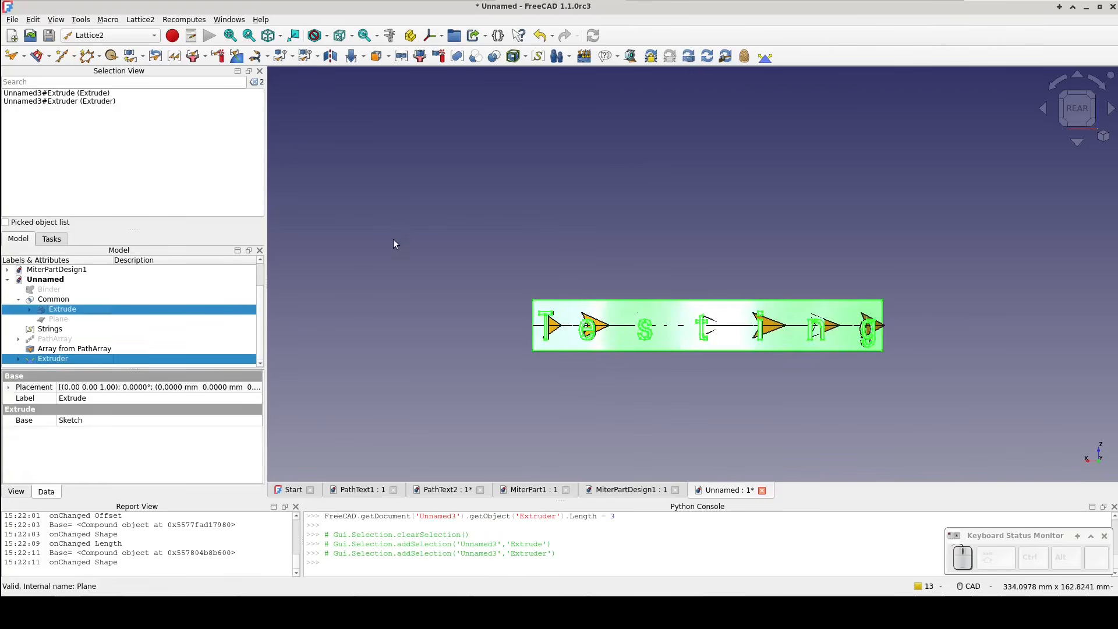
{"action": "left_click", "coordinate": [111, 35]}
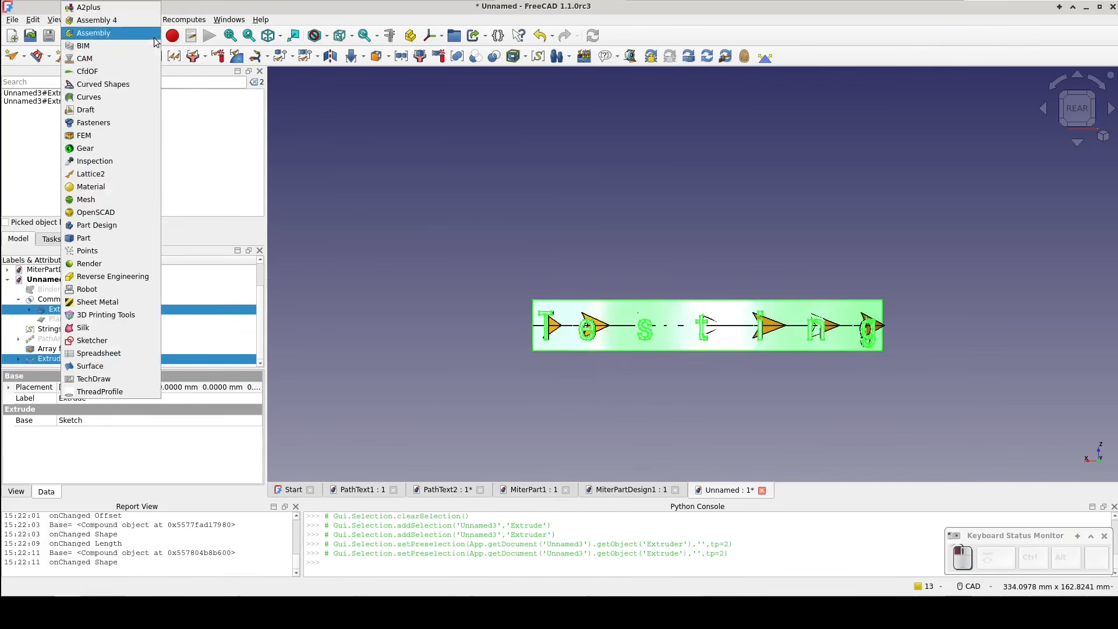
{"action": "left_click", "coordinate": [117, 238]}
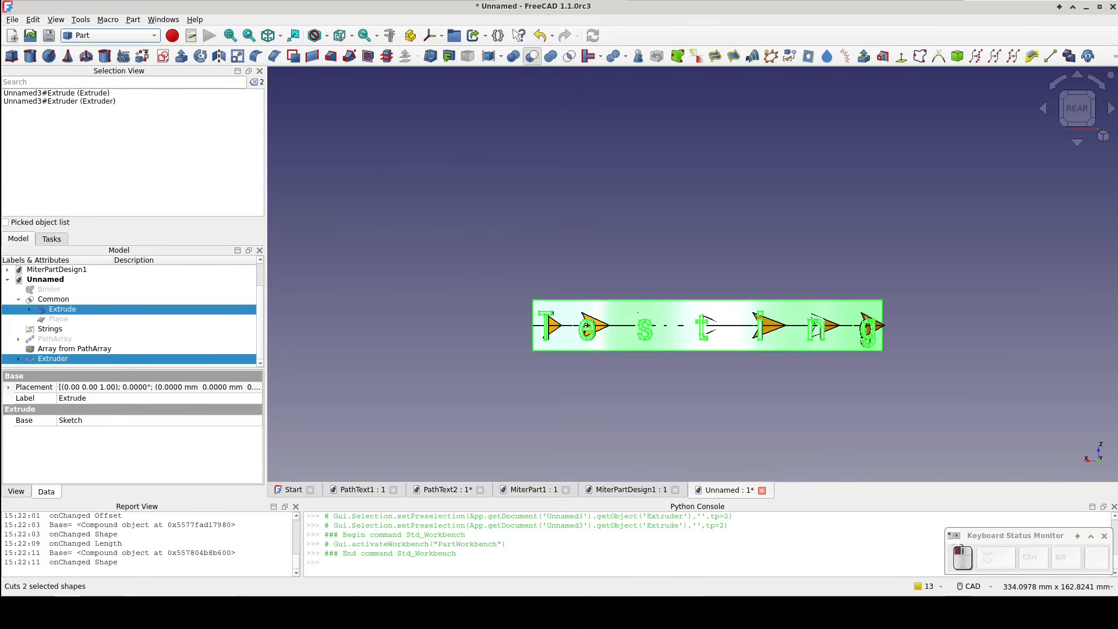
{"action": "left_click", "coordinate": [532, 57]}
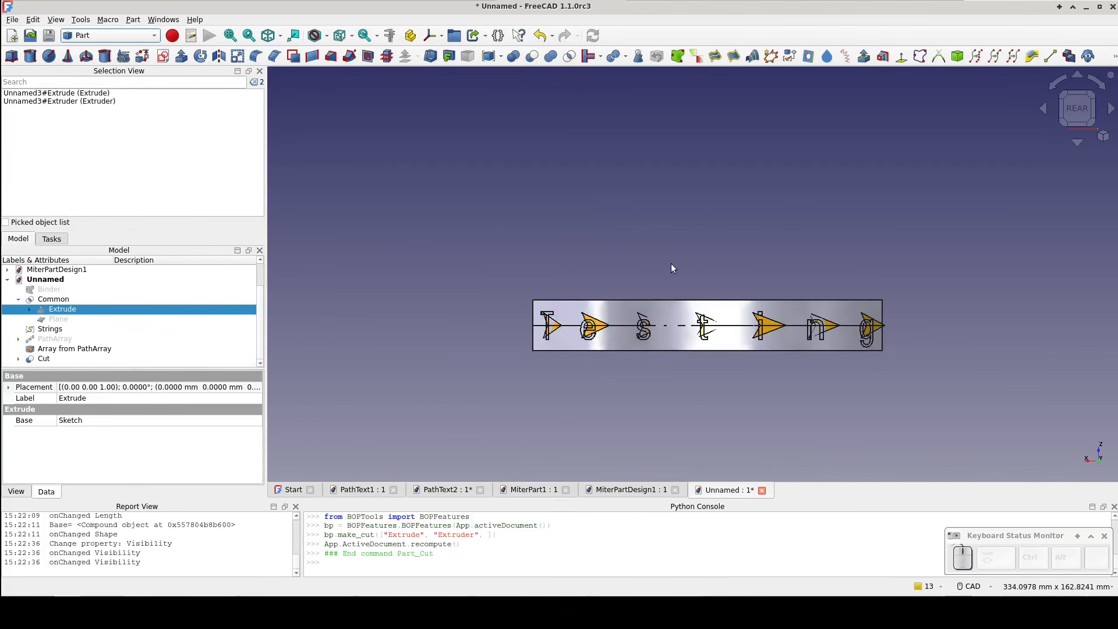
Step: Hide the populated letter array and the Array from PathArray markers, and inspect the letters cut into the wavy face
{"action": "scroll", "coordinate": [670, 263], "scroll_direction": "up", "scroll_amount": 3}
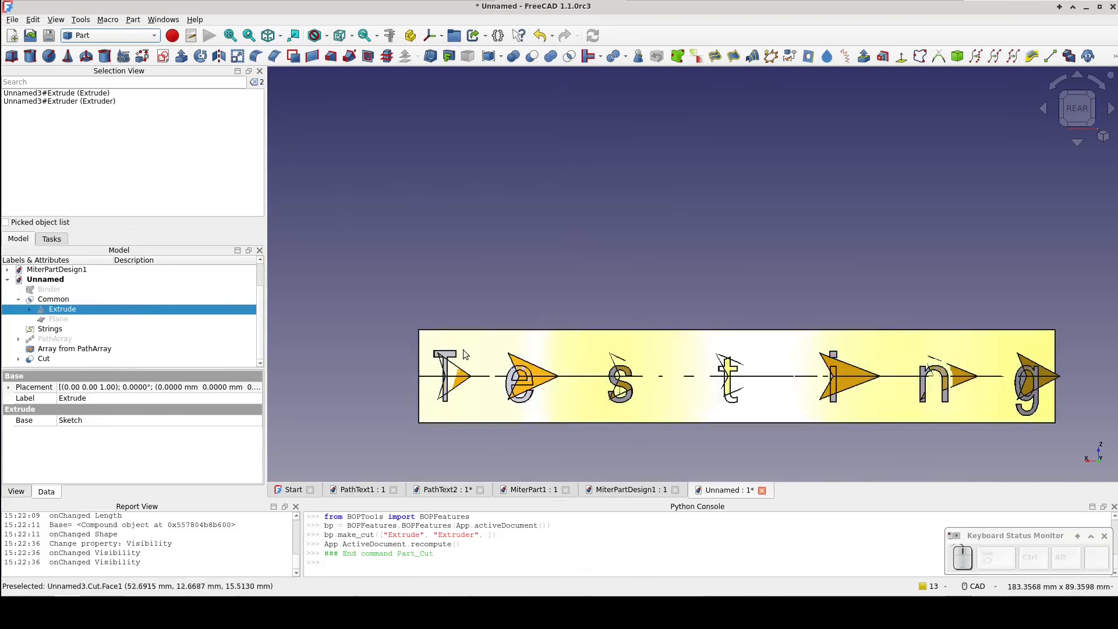
{"action": "scroll", "coordinate": [443, 355], "scroll_direction": "up", "scroll_amount": 2}
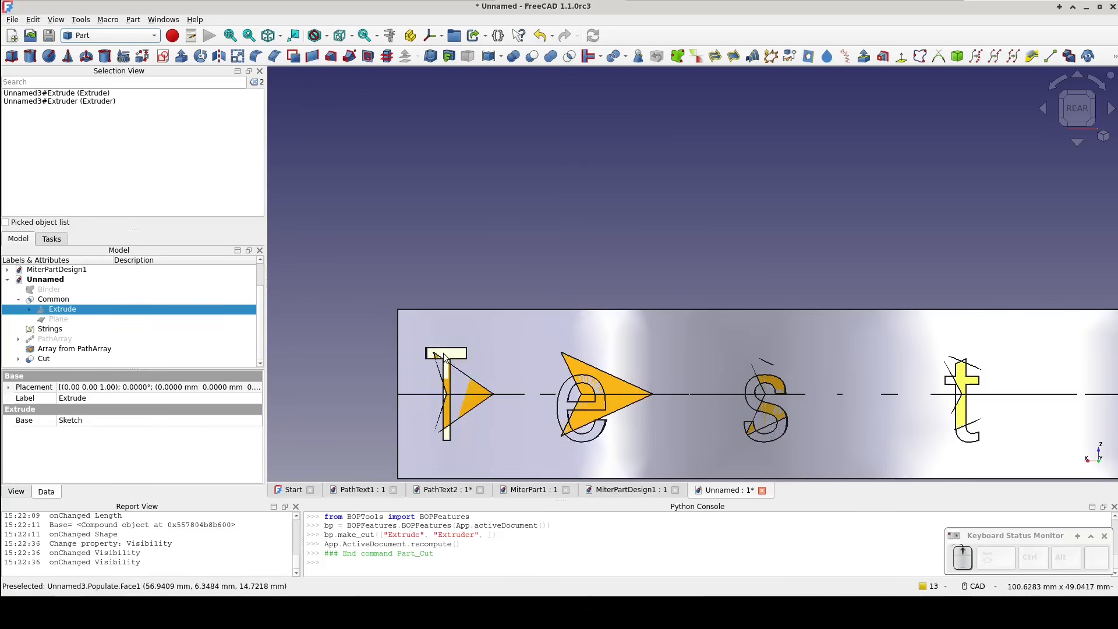
{"action": "left_click", "coordinate": [444, 355]}
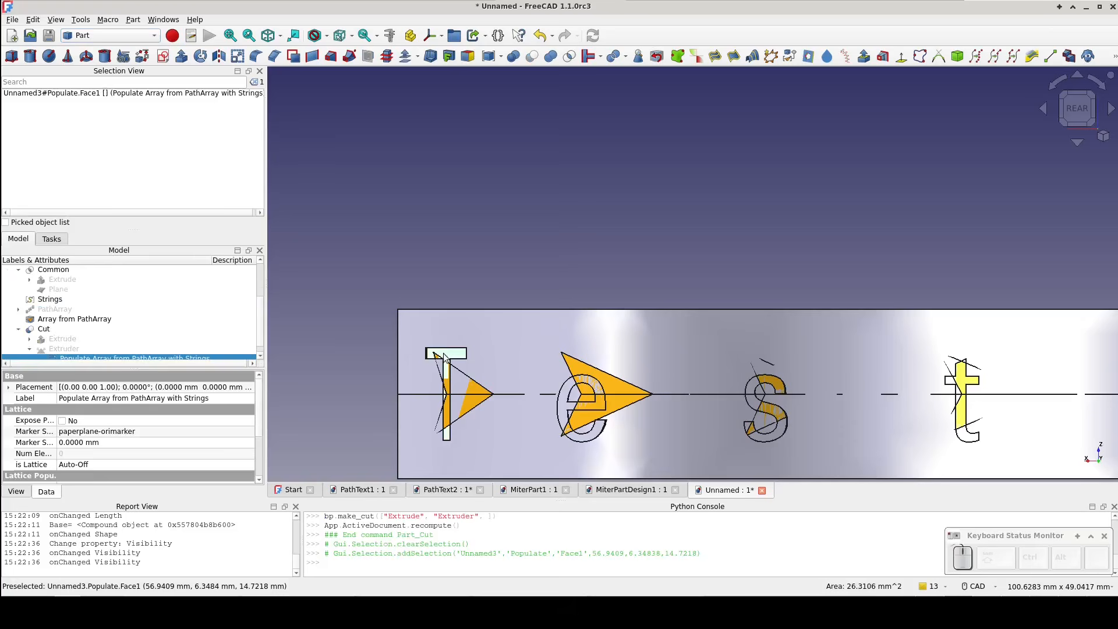
{"action": "key", "text": "space"}
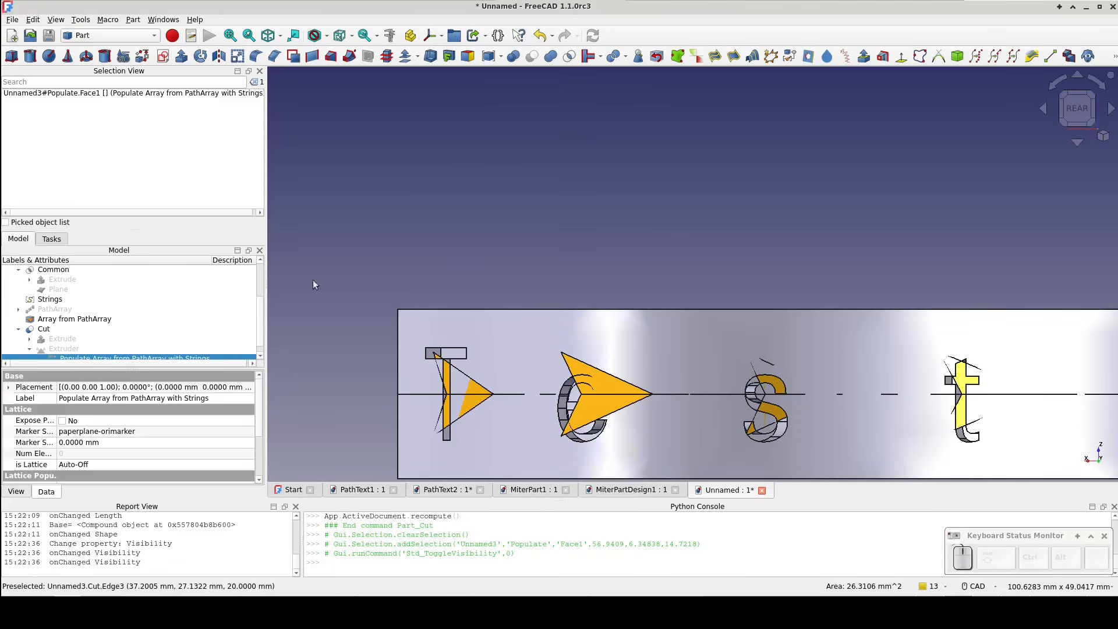
{"action": "left_click", "coordinate": [96, 320]}
{"action": "key", "text": "space"}
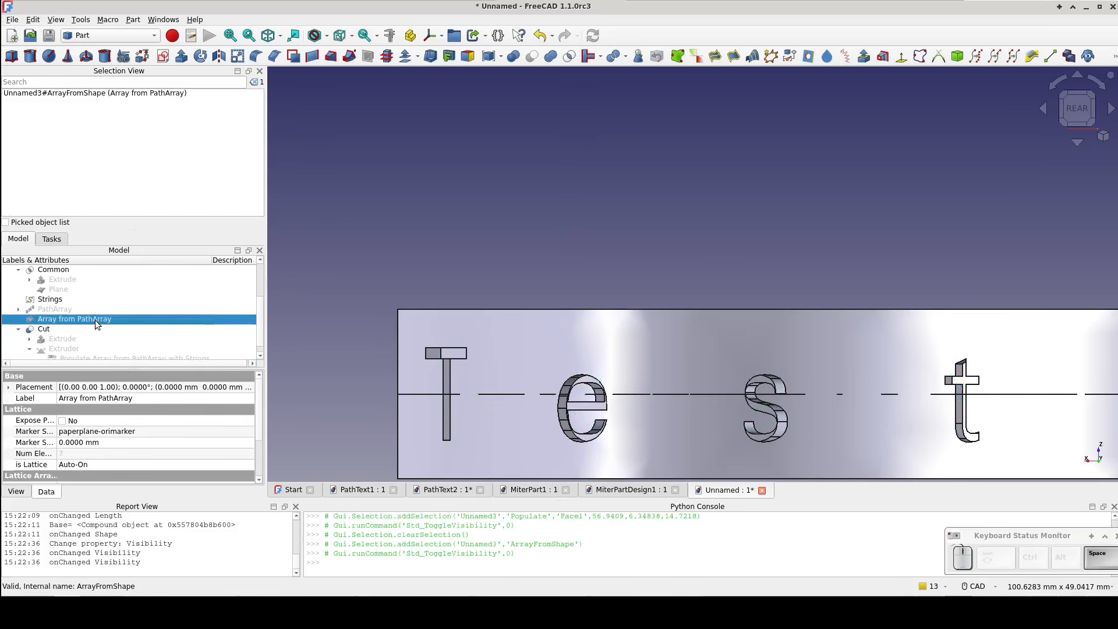
{"action": "left_click", "coordinate": [749, 274]}
{"action": "mouse_move", "coordinate": [749, 275]}
{"action": "middle_mouse_down"}
{"action": "mouse_move", "coordinate": [711, 238]}
{"action": "mouse_move", "coordinate": [713, 264]}
{"action": "mouse_move", "coordinate": [852, 304]}
{"action": "mouse_move", "coordinate": [719, 302]}
{"action": "middle_mouse_up"}
{"action": "scroll", "coordinate": [843, 309], "scroll_direction": "up", "scroll_amount": 1}
{"action": "scroll", "coordinate": [717, 301], "scroll_direction": "down", "scroll_amount": 4}
{"action": "mouse_move", "coordinate": [869, 329]}
{"action": "middle_mouse_down"}
{"action": "mouse_move", "coordinate": [808, 332]}
{"action": "mouse_move", "coordinate": [813, 341]}
{"action": "middle_mouse_up"}
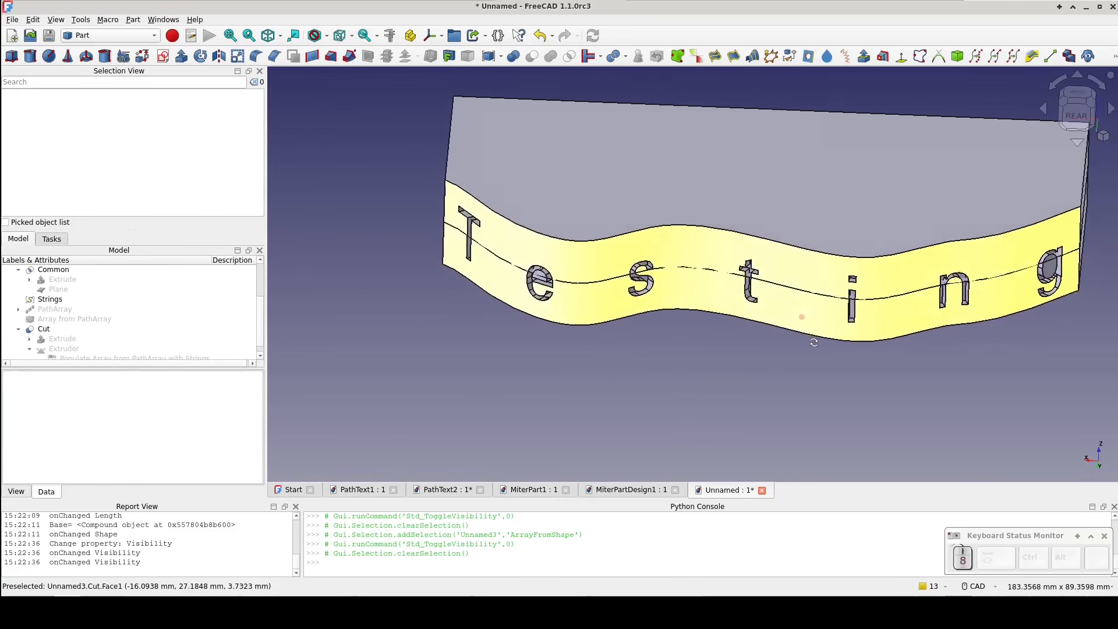